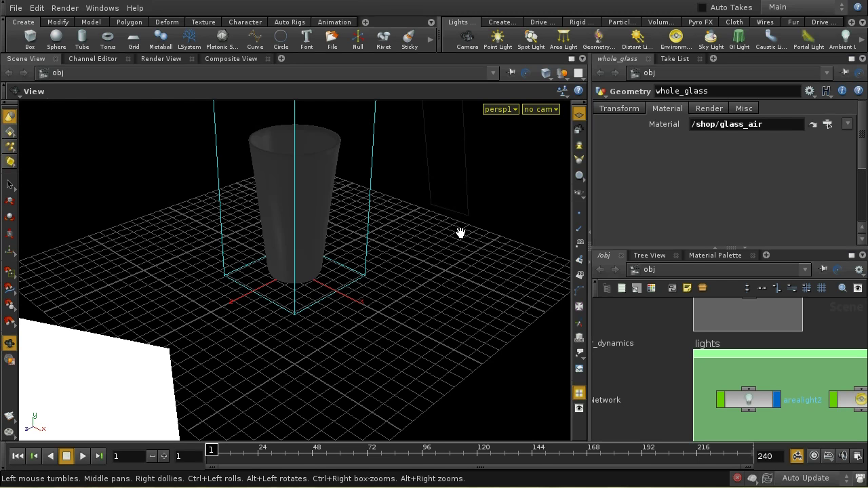
Step: Frame the scene and dive into the glass_for_dynamics object's network
{"action": "right_click_drag", "start_coordinate": [386, 151], "coordinate": [389, 294]}
{"action": "left_click_drag", "start_coordinate": [384, 240], "coordinate": [372, 281]}
{"action": "middle_click_drag", "start_coordinate": [645, 321], "coordinate": [684, 361]}
{"action": "right_click_drag", "start_coordinate": [684, 362], "coordinate": [673, 388]}
{"action": "middle_click_drag", "start_coordinate": [671, 340], "coordinate": [691, 386]}
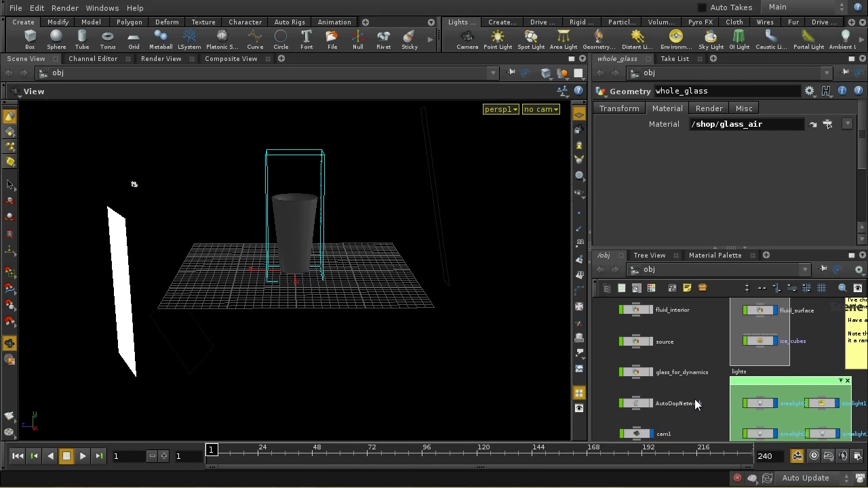
{"action": "left_click", "coordinate": [644, 375]}
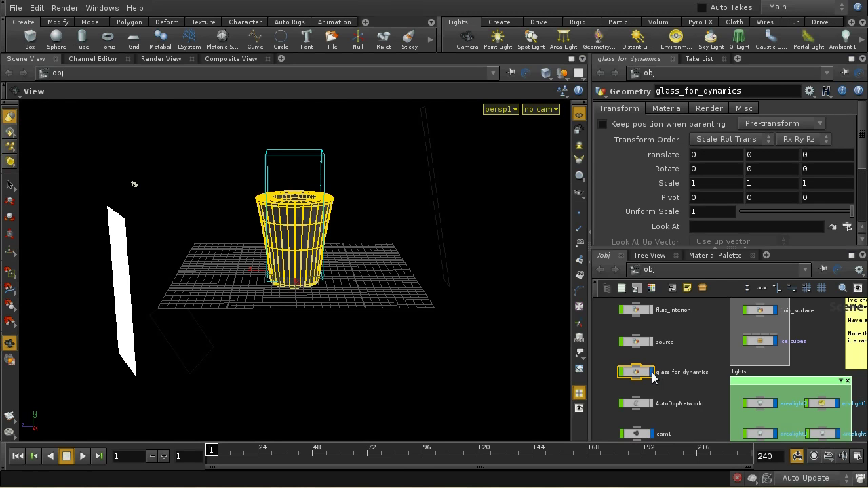
{"action": "double_click", "coordinate": [640, 377]}
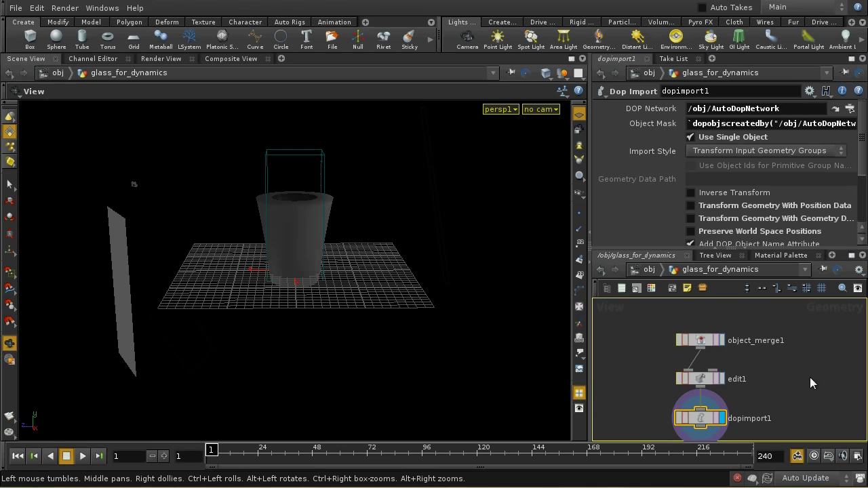
Step: Display object_merge1, then edit1 (primitives shifted -0.769525 in Y), and inspect the glass close up
{"action": "left_click", "coordinate": [707, 343]}
{"action": "left_click", "coordinate": [720, 339]}
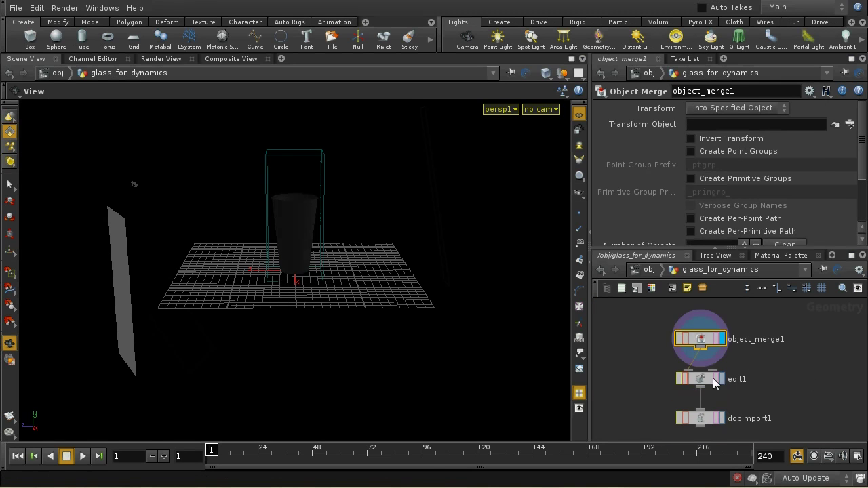
{"action": "left_click", "coordinate": [706, 379]}
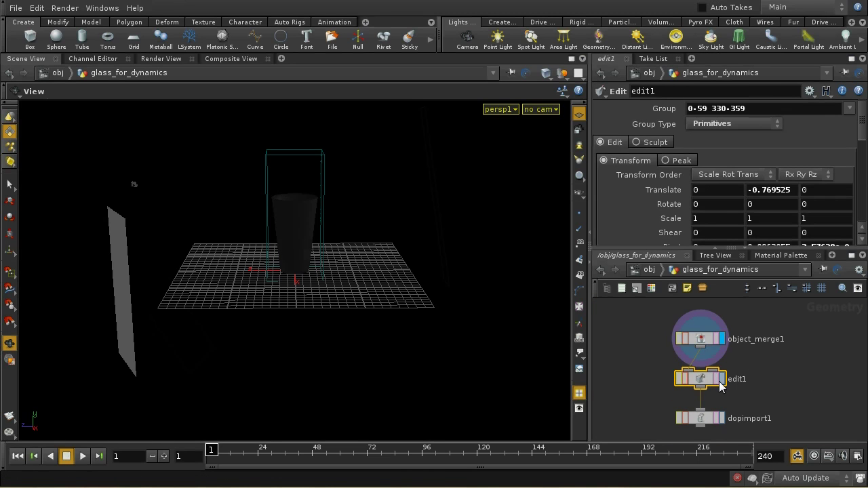
{"action": "left_click", "coordinate": [721, 381]}
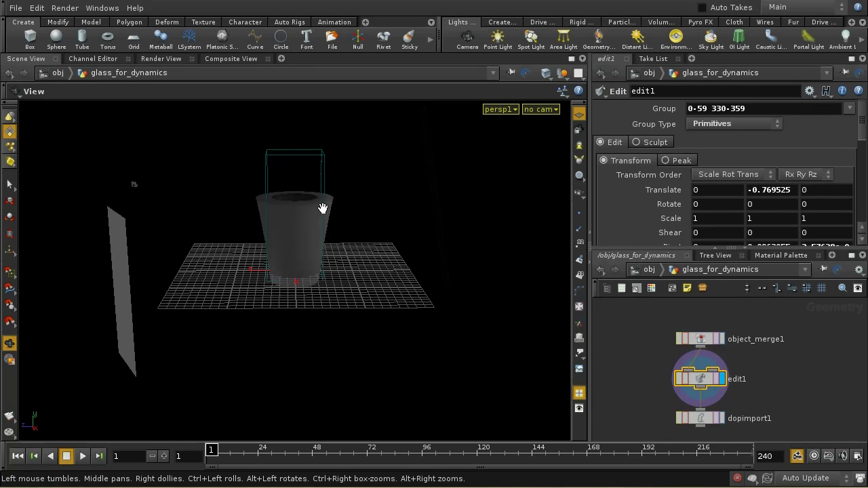
{"action": "left_click_drag", "start_coordinate": [327, 232], "coordinate": [333, 318]}
{"action": "right_click_drag", "start_coordinate": [334, 319], "coordinate": [321, 163]}
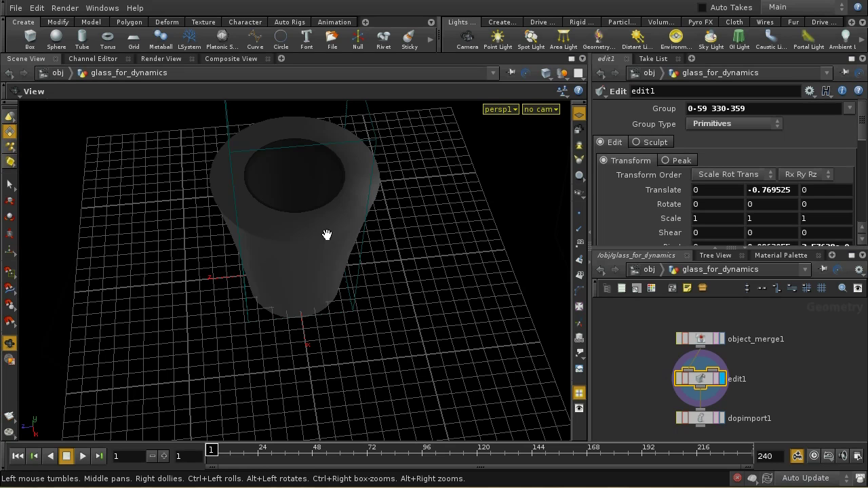
{"action": "left_click_drag", "start_coordinate": [323, 352], "coordinate": [319, 285]}
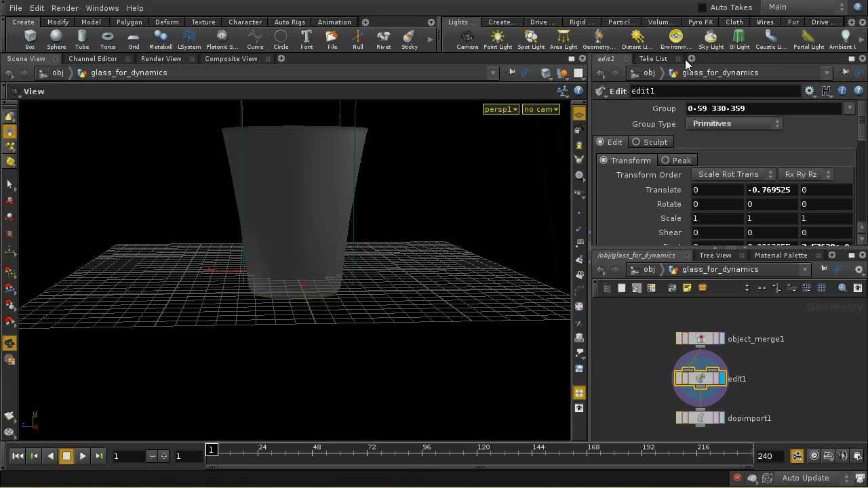
Step: Dive into AutoDopNetwork and inspect the glass_for_dynamics static object
{"action": "left_click", "coordinate": [648, 270]}
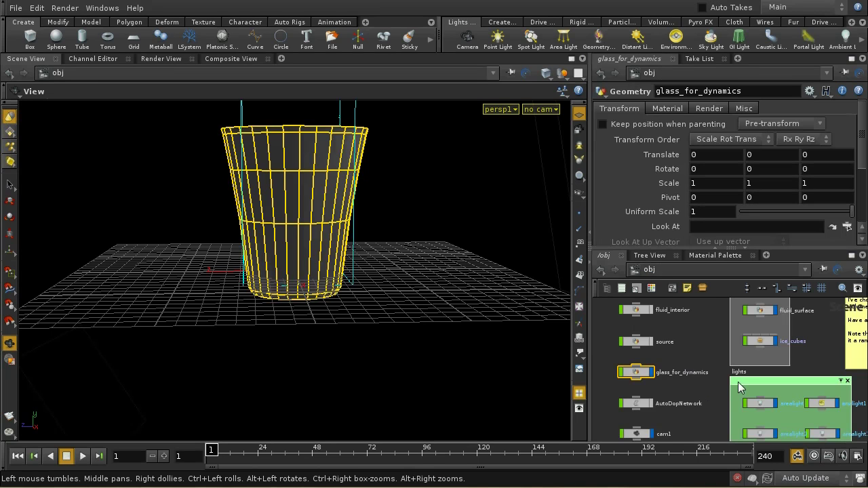
{"action": "double_click", "coordinate": [672, 387]}
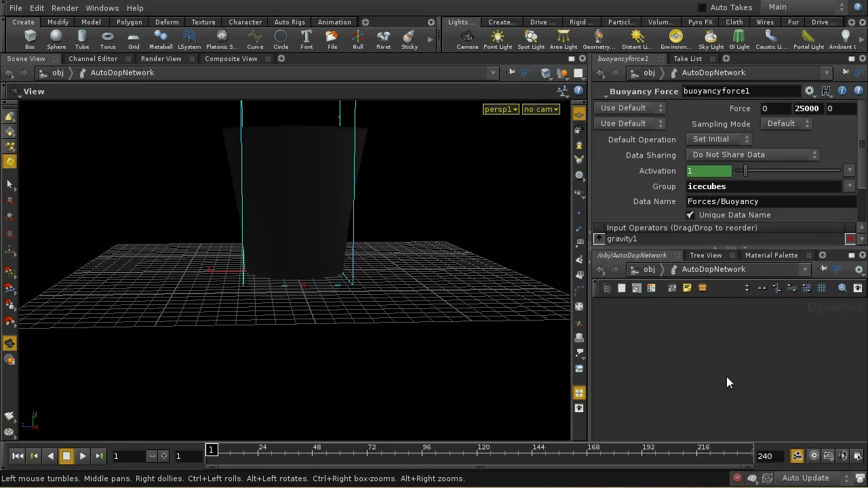
{"action": "scroll", "coordinate": [743, 351], "scroll_direction": "up", "scroll_amount": 3}
{"action": "scroll", "coordinate": [733, 346], "scroll_direction": "up", "scroll_amount": 4}
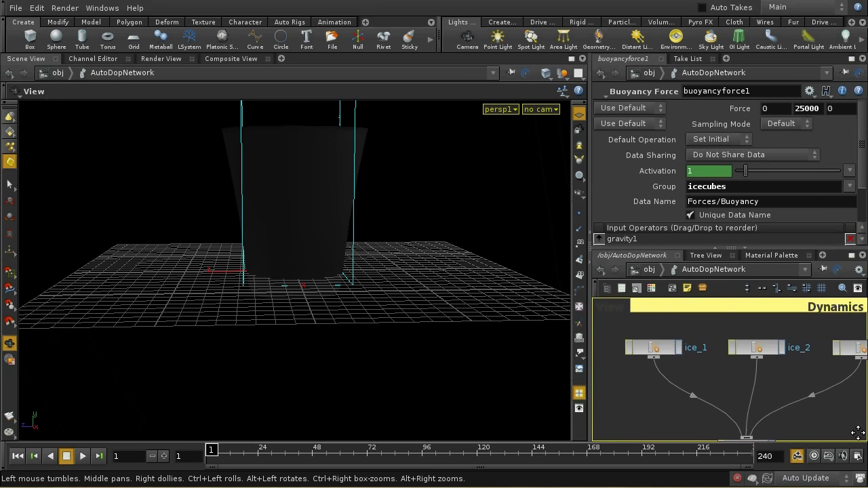
{"action": "middle_click_drag", "start_coordinate": [742, 394], "coordinate": [815, 317]}
{"action": "left_click", "coordinate": [752, 334]}
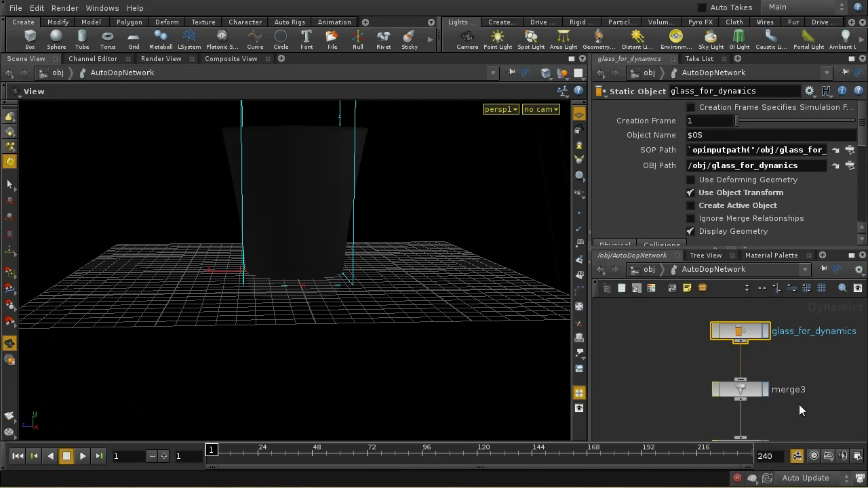
Step: Look at staticsolver1, then return to the obj level
{"action": "middle_click_drag", "start_coordinate": [800, 410], "coordinate": [704, 436]}
{"action": "left_click", "coordinate": [645, 270]}
{"action": "scroll", "coordinate": [844, 349], "scroll_direction": "up", "scroll_amount": 1}
{"action": "scroll", "coordinate": [838, 383], "scroll_direction": "up", "scroll_amount": 1}
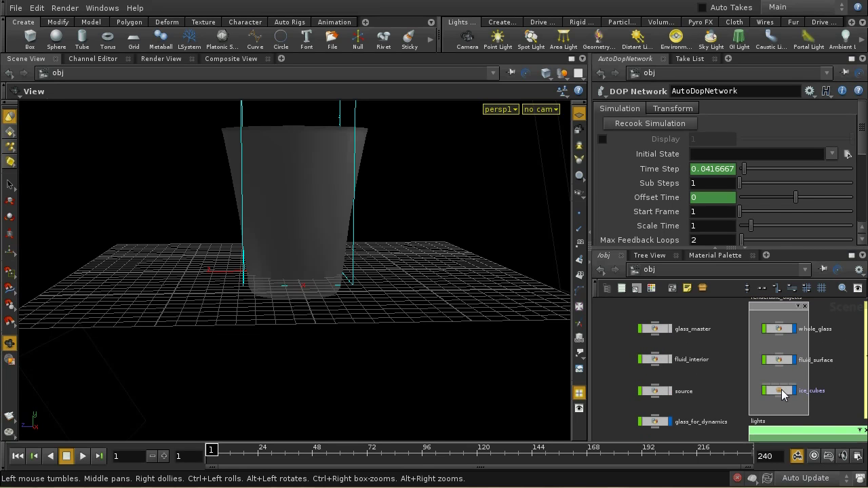
Step: Look inside ice_cubes and ice_1, then return to /obj and orbit around the glass
{"action": "double_click", "coordinate": [781, 392]}
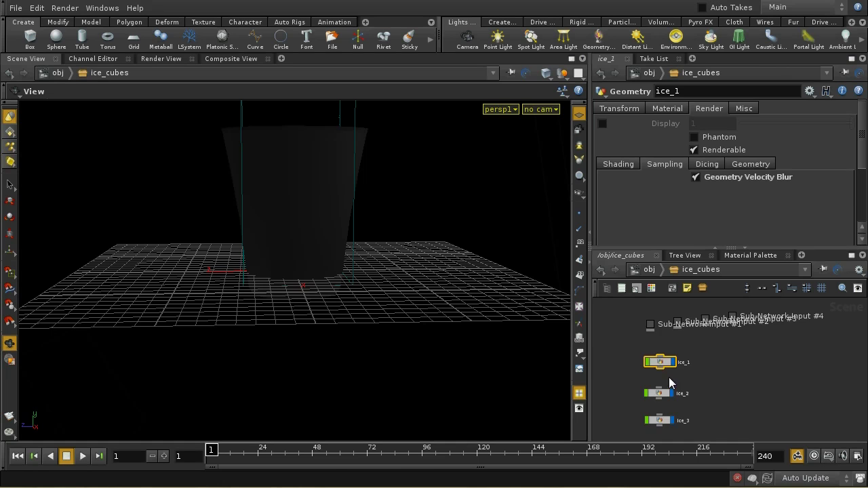
{"action": "double_click", "coordinate": [663, 366]}
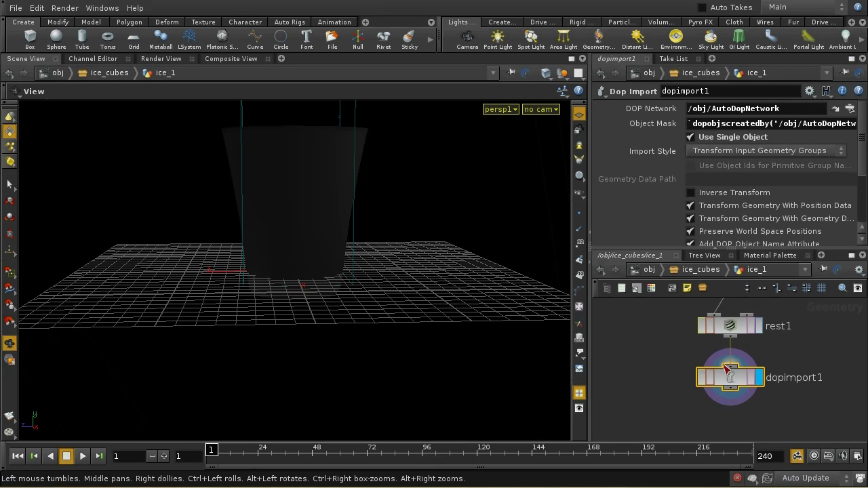
{"action": "left_click", "coordinate": [651, 270]}
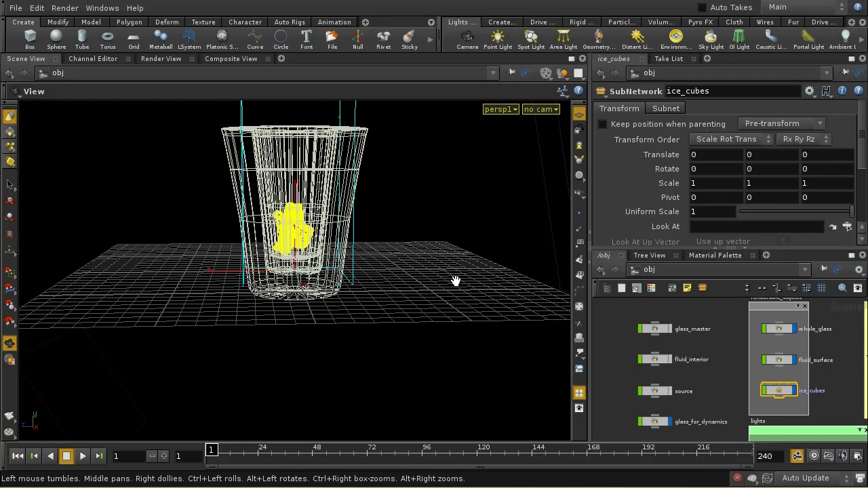
{"action": "left_click_drag", "start_coordinate": [426, 294], "coordinate": [425, 374]}
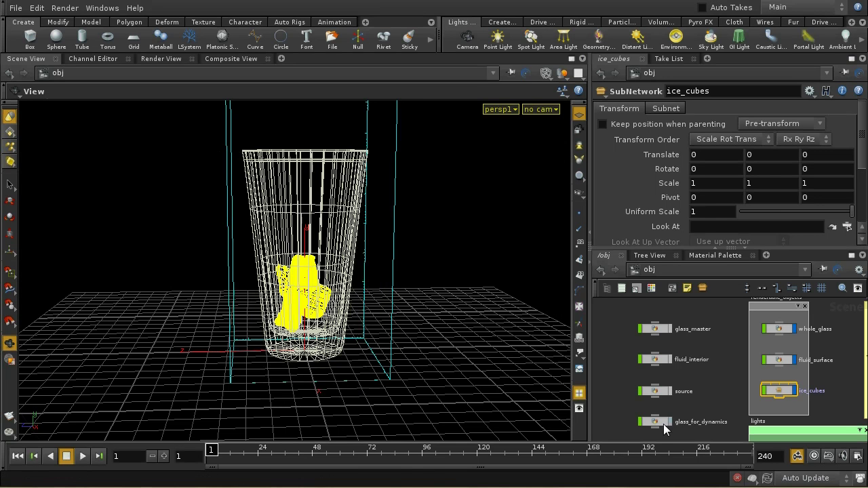
{"action": "left_click_drag", "start_coordinate": [436, 343], "coordinate": [439, 298]}
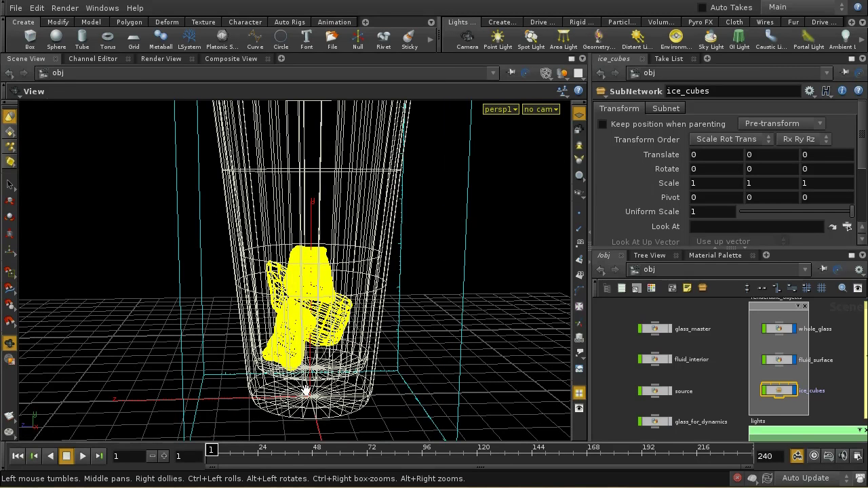
Step: Step the simulation forward 13 frames to frame 16, then rewind to frame 1
{"action": "left_click", "coordinate": [167, 459]}
{"action": "left_click", "coordinate": [166, 459]}
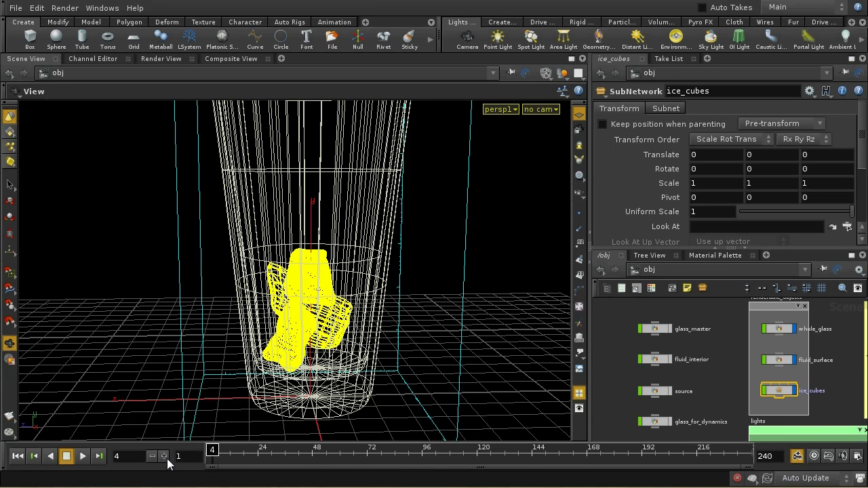
{"action": "left_click", "coordinate": [166, 459]}
{"action": "left_click", "coordinate": [166, 459]}
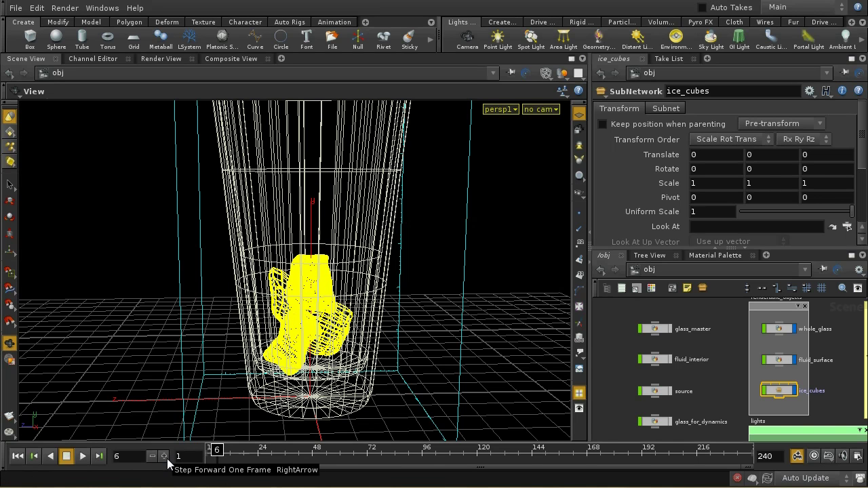
{"action": "left_click", "coordinate": [167, 459]}
{"action": "left_click", "coordinate": [167, 459]}
{"action": "left_click", "coordinate": [167, 459]}
{"action": "left_click", "coordinate": [167, 459]}
{"action": "left_click", "coordinate": [167, 459]}
{"action": "left_click", "coordinate": [166, 459]}
{"action": "left_click", "coordinate": [166, 459]}
{"action": "left_click", "coordinate": [167, 459]}
{"action": "left_click", "coordinate": [167, 459]}
{"action": "left_click", "coordinate": [167, 459]}
{"action": "left_click", "coordinate": [18, 456]}
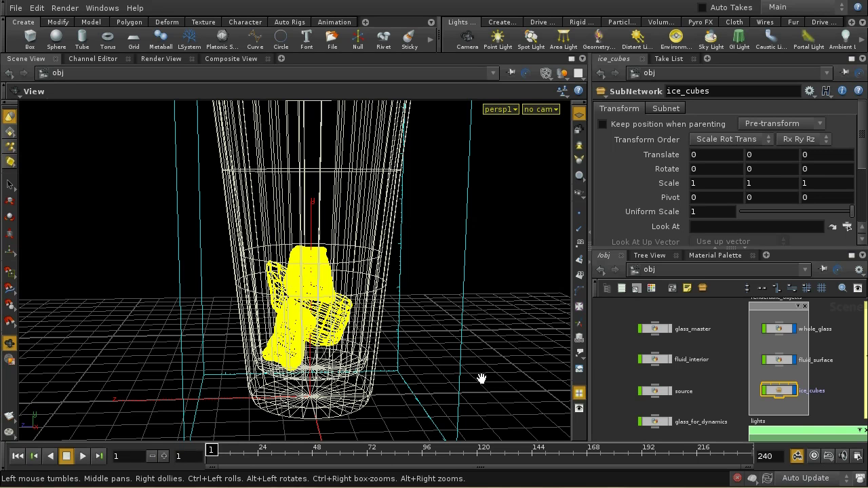
Step: Select the source object and display its cube in the viewport
{"action": "middle_click_drag", "start_coordinate": [716, 370], "coordinate": [688, 388]}
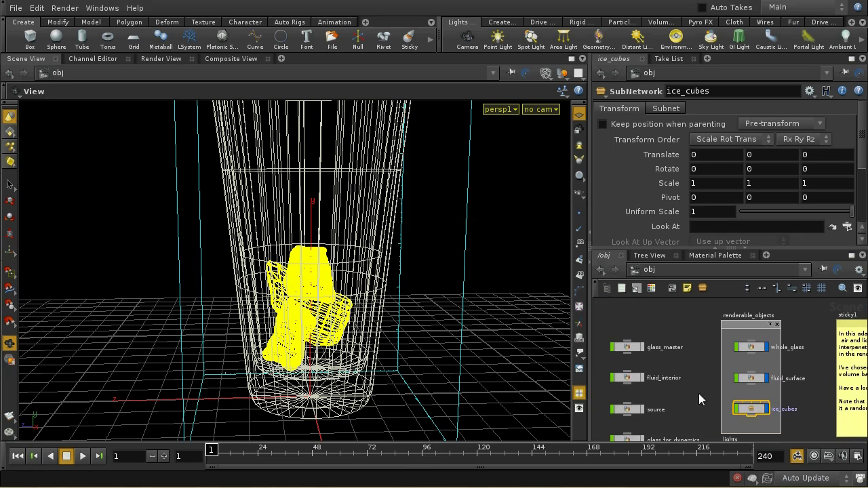
{"action": "middle_click_drag", "start_coordinate": [798, 396], "coordinate": [788, 371]}
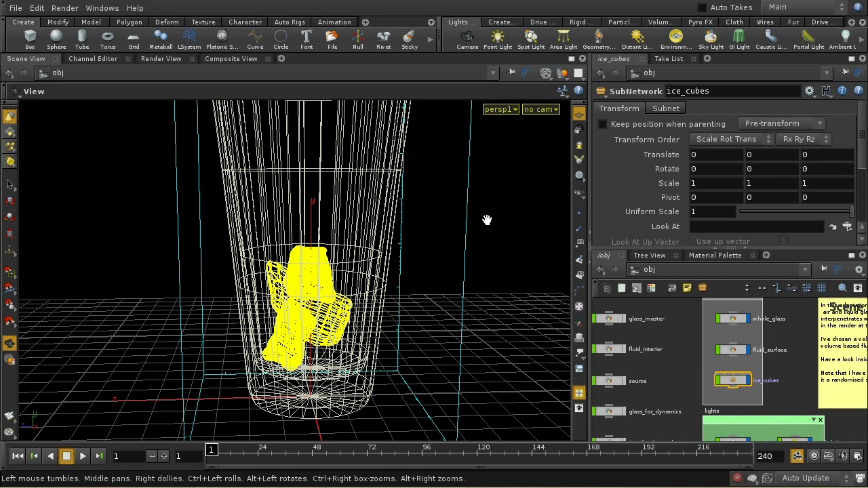
{"action": "right_click_drag", "start_coordinate": [480, 190], "coordinate": [465, 304]}
{"action": "left_click_drag", "start_coordinate": [465, 304], "coordinate": [448, 224]}
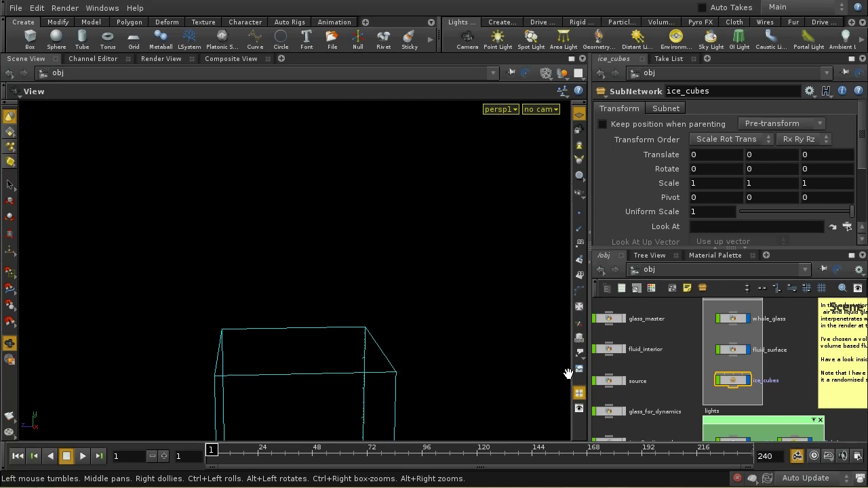
{"action": "middle_click_drag", "start_coordinate": [672, 391], "coordinate": [720, 391]}
{"action": "left_click", "coordinate": [668, 384]}
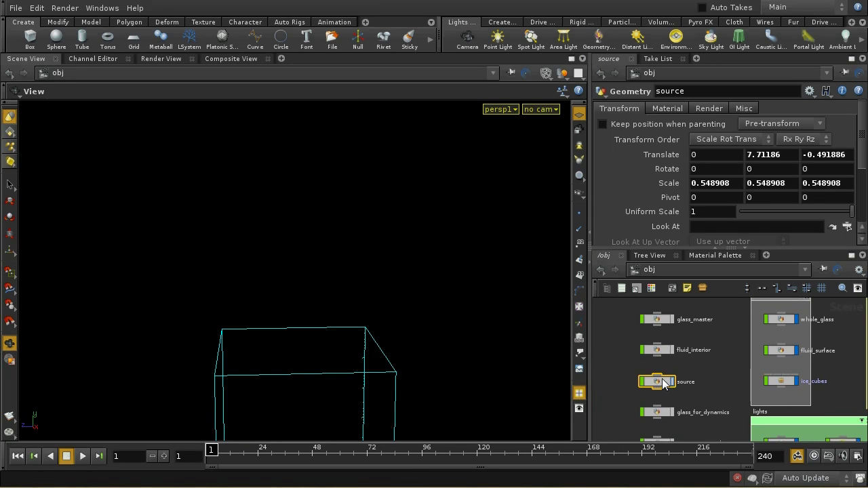
{"action": "left_click", "coordinate": [671, 382]}
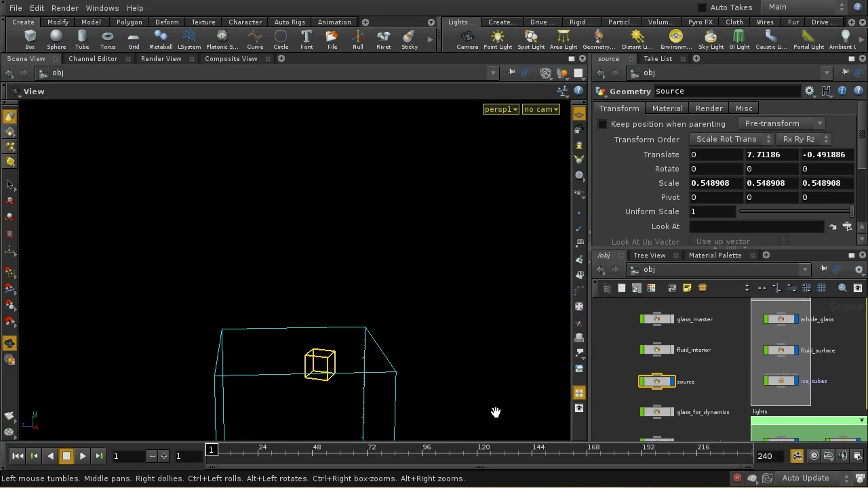
Step: View the glass box and source cube from above, and show the Volume shelf tools
{"action": "left_click_drag", "start_coordinate": [461, 376], "coordinate": [310, 367]}
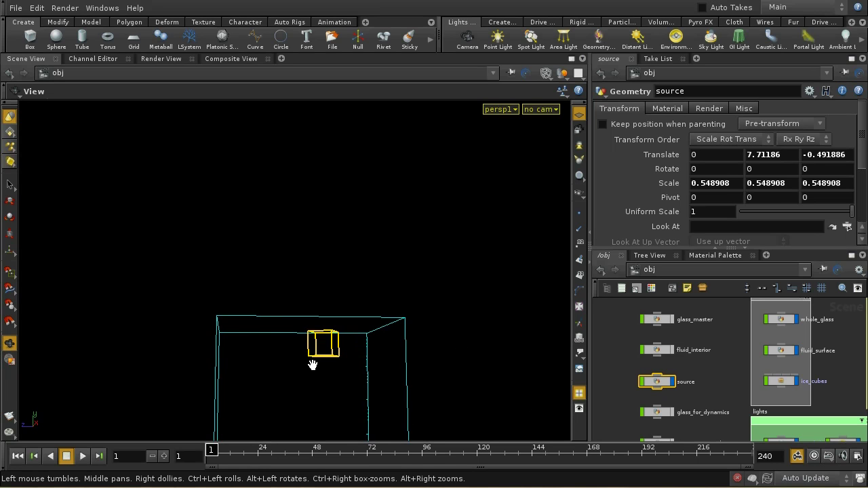
{"action": "right_click_drag", "start_coordinate": [387, 360], "coordinate": [391, 303]}
{"action": "left_click_drag", "start_coordinate": [391, 303], "coordinate": [394, 286]}
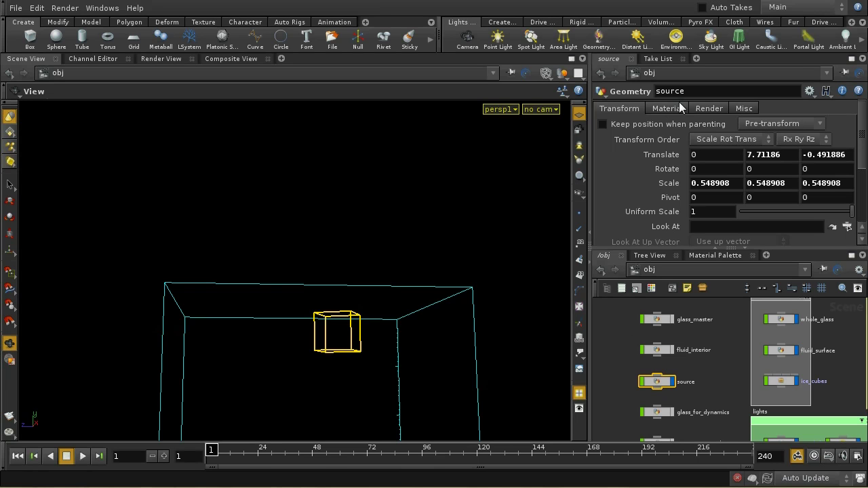
{"action": "left_click", "coordinate": [663, 22]}
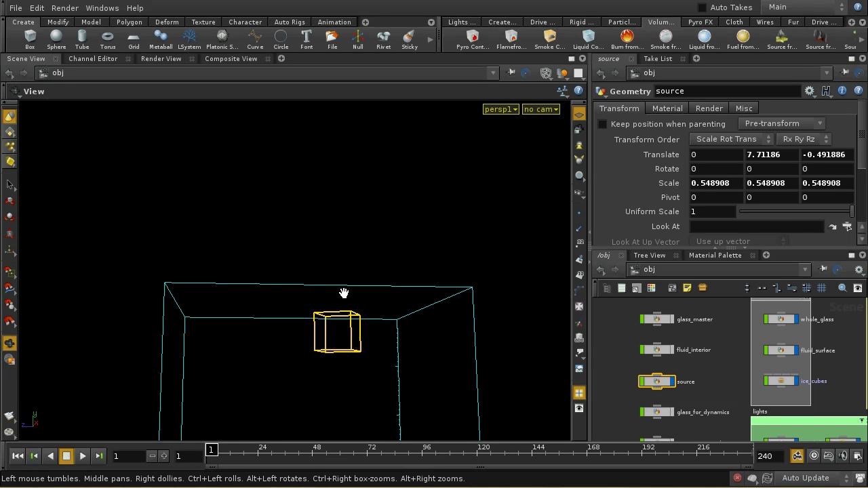
{"action": "mouse_move", "coordinate": [347, 290]}
{"action": "left_mouse_down"}
{"action": "mouse_move", "coordinate": [352, 345]}
{"action": "mouse_move", "coordinate": [343, 295]}
{"action": "mouse_move", "coordinate": [339, 349]}
{"action": "mouse_move", "coordinate": [326, 296]}
{"action": "mouse_move", "coordinate": [334, 282]}
{"action": "mouse_move", "coordinate": [334, 293]}
{"action": "left_mouse_up"}
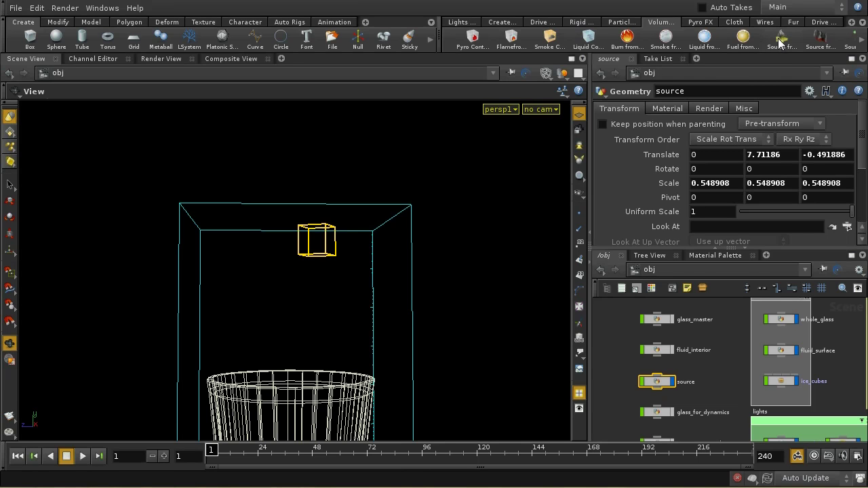
{"action": "middle_click_drag", "start_coordinate": [717, 345], "coordinate": [711, 320]}
Step: Dive into AutoDopNetwork and show the fluid object's settings
{"action": "double_click", "coordinate": [648, 407]}
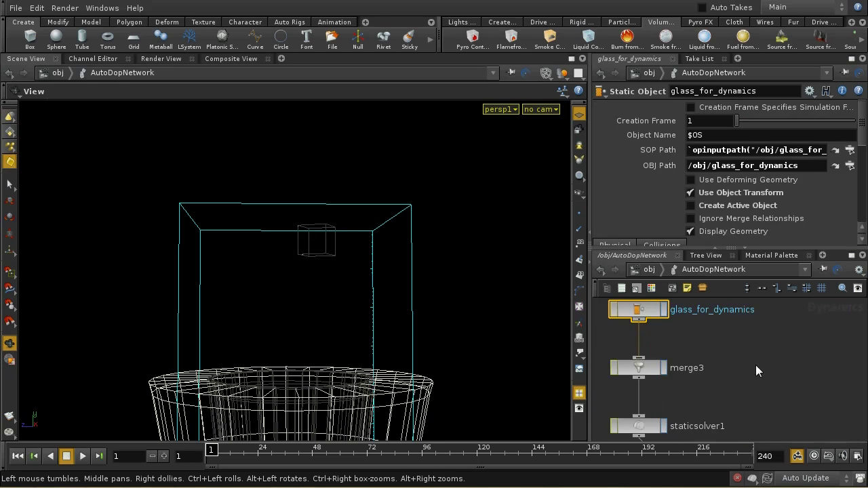
{"action": "middle_click_drag", "start_coordinate": [752, 381], "coordinate": [629, 436]}
{"action": "scroll", "coordinate": [767, 402], "scroll_direction": "down", "scroll_amount": 8}
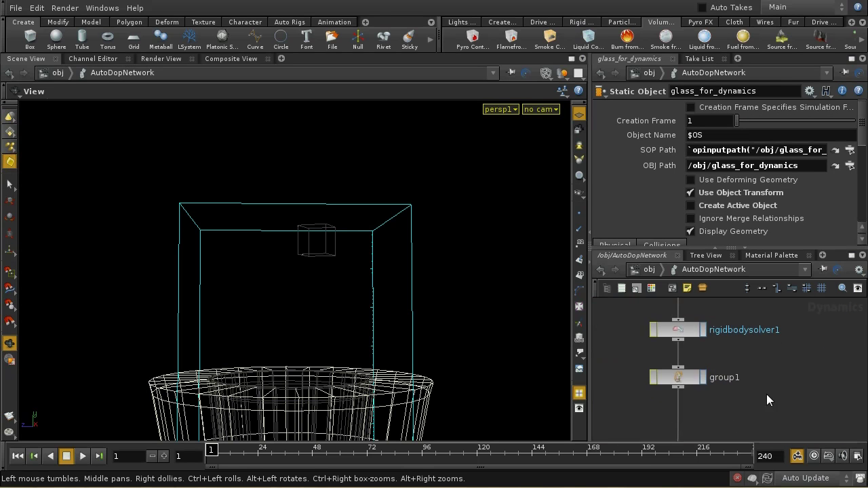
{"action": "scroll", "coordinate": [787, 373], "scroll_direction": "down", "scroll_amount": 3}
{"action": "middle_click_drag", "start_coordinate": [783, 372], "coordinate": [746, 384]}
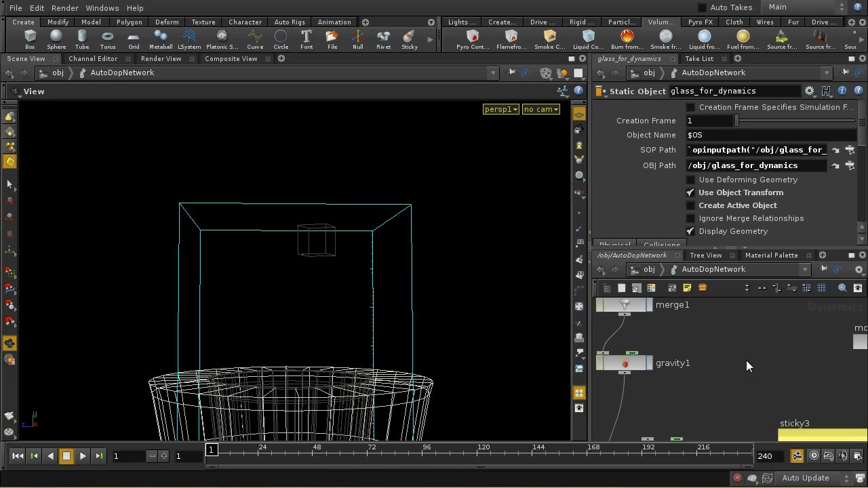
{"action": "middle_click_drag", "start_coordinate": [737, 434], "coordinate": [664, 424]}
{"action": "left_click", "coordinate": [735, 350]}
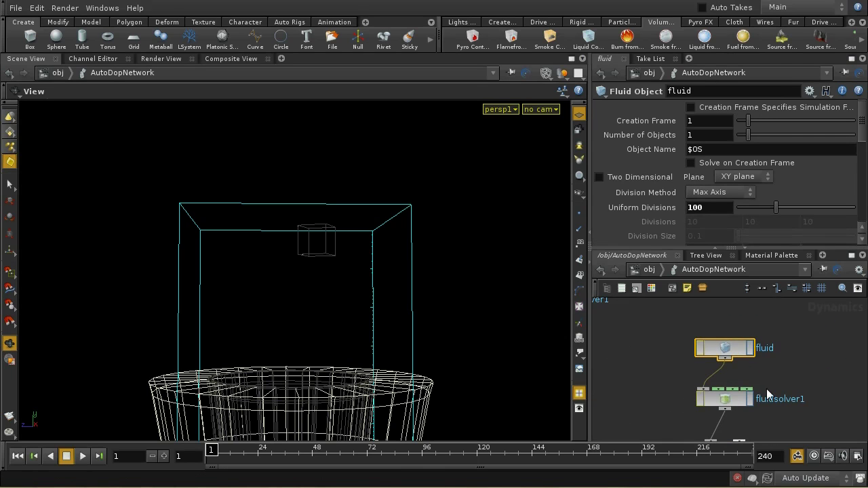
Step: Review fluidsolver1's substep and internal forces settings
{"action": "middle_click_drag", "start_coordinate": [729, 399], "coordinate": [727, 371]}
{"action": "left_click", "coordinate": [727, 371]}
{"action": "middle_click_drag", "start_coordinate": [773, 393], "coordinate": [760, 372]}
{"action": "left_click", "coordinate": [623, 113]}
{"action": "left_click", "coordinate": [658, 113]}
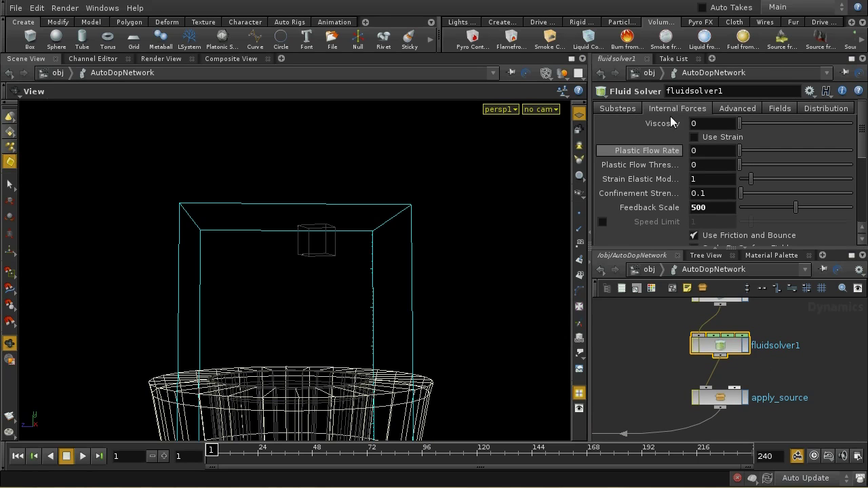
Step: Review apply_source's source paths, multiplier, temperature/velocity and SDF tabs, then return to /obj
{"action": "left_click", "coordinate": [726, 399]}
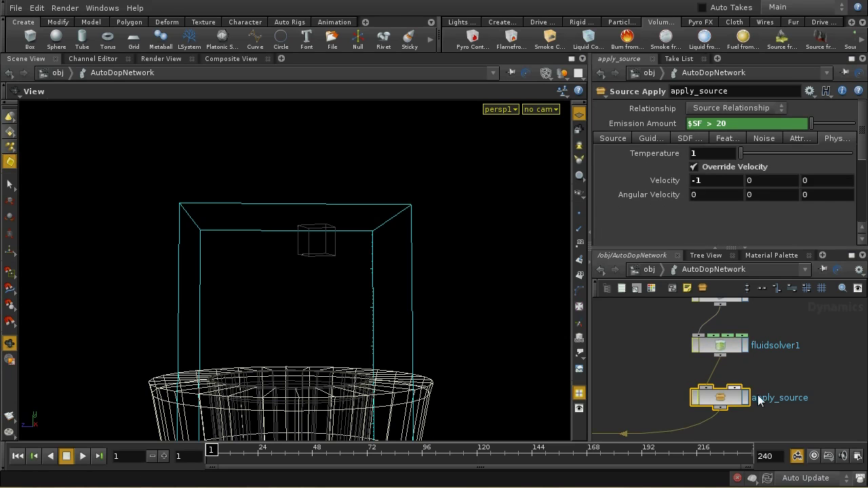
{"action": "left_click", "coordinate": [607, 137]}
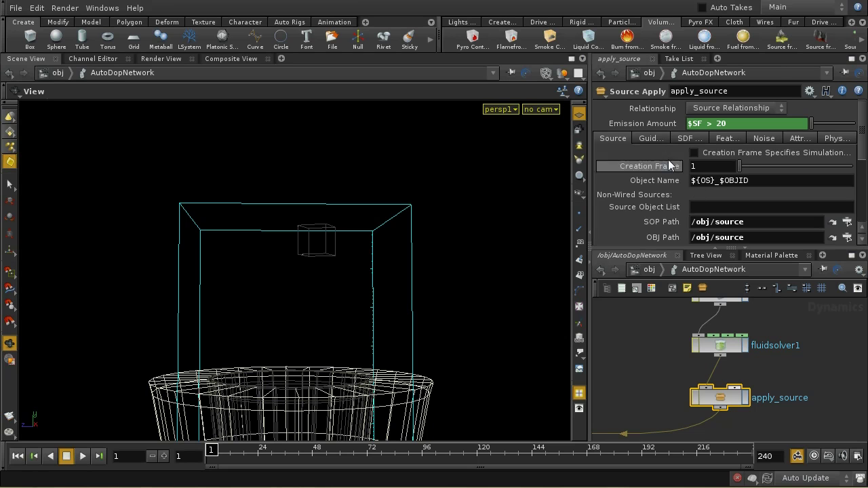
{"action": "left_click", "coordinate": [791, 138]}
{"action": "left_click", "coordinate": [834, 138]}
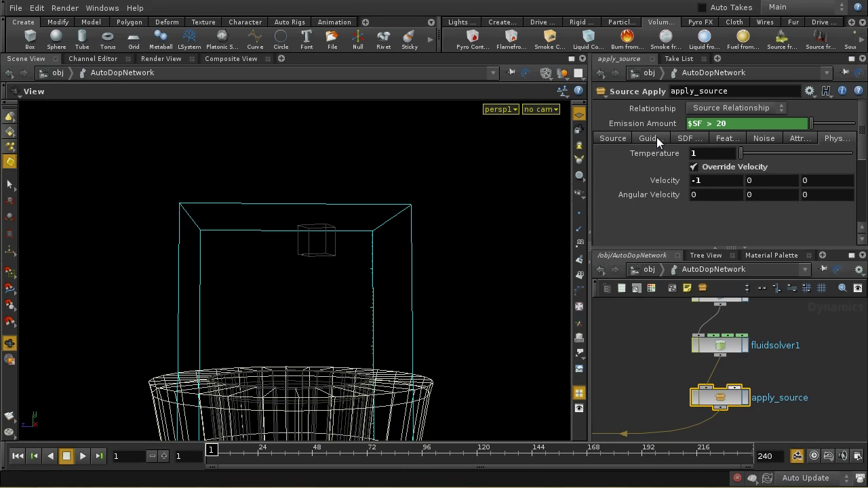
{"action": "left_click", "coordinate": [620, 139]}
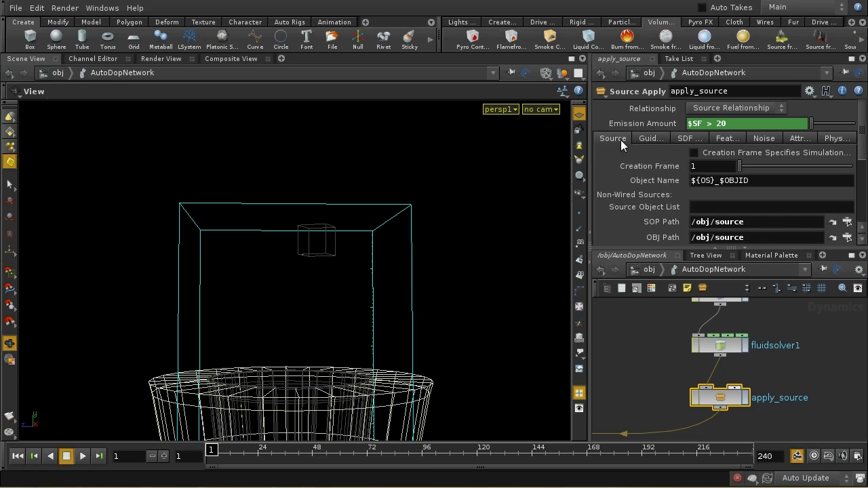
{"action": "left_click", "coordinate": [677, 139]}
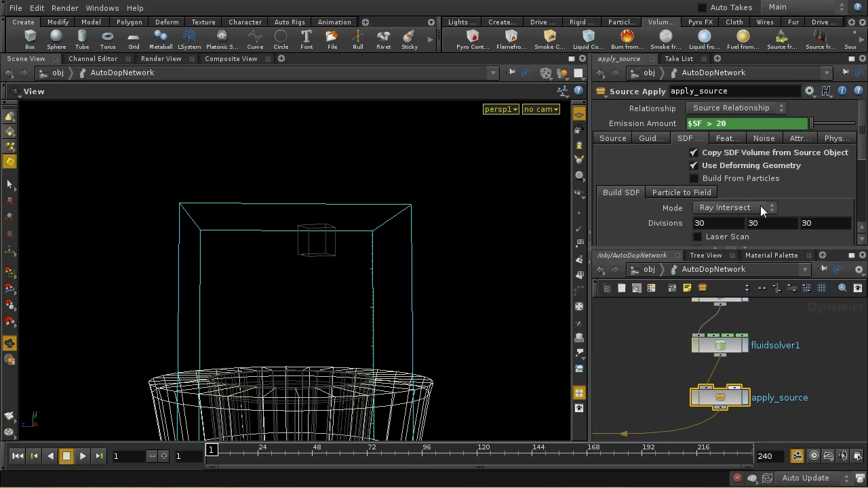
{"action": "left_click", "coordinate": [655, 269]}
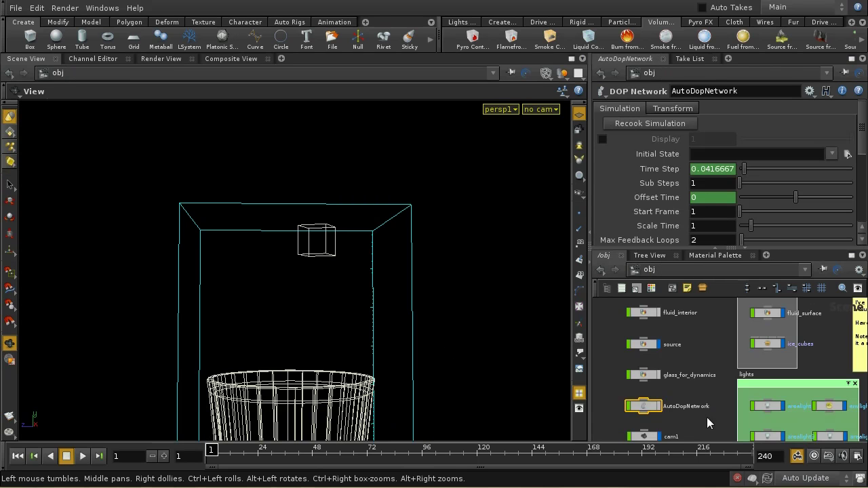
Step: Preview the source box's xform1 rotation up to frame 24, then select apply_source in AutoDopNetwork
{"action": "left_click", "coordinate": [644, 338]}
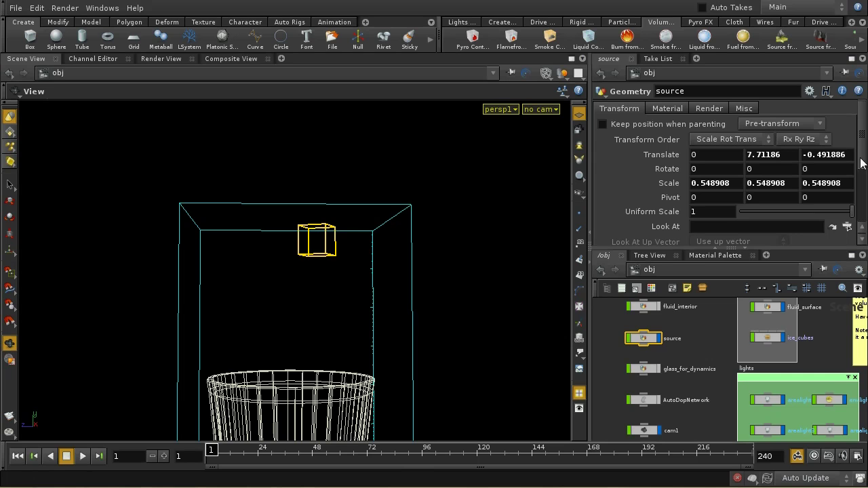
{"action": "double_click", "coordinate": [646, 341]}
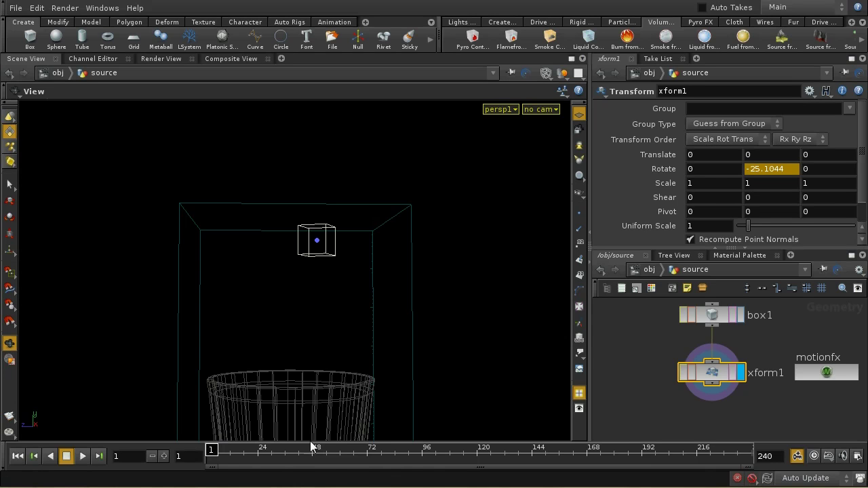
{"action": "left_click_drag", "start_coordinate": [218, 453], "coordinate": [207, 467]}
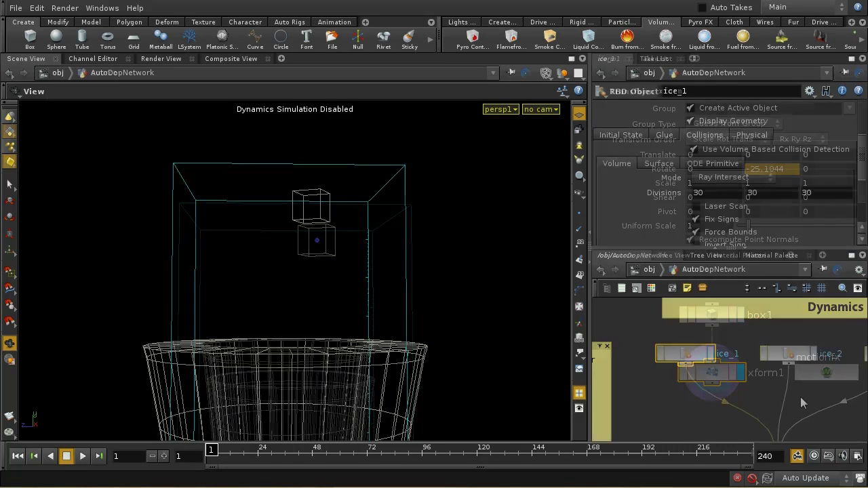
{"action": "middle_click_drag", "start_coordinate": [761, 391], "coordinate": [706, 323]}
{"action": "left_click", "coordinate": [754, 364]}
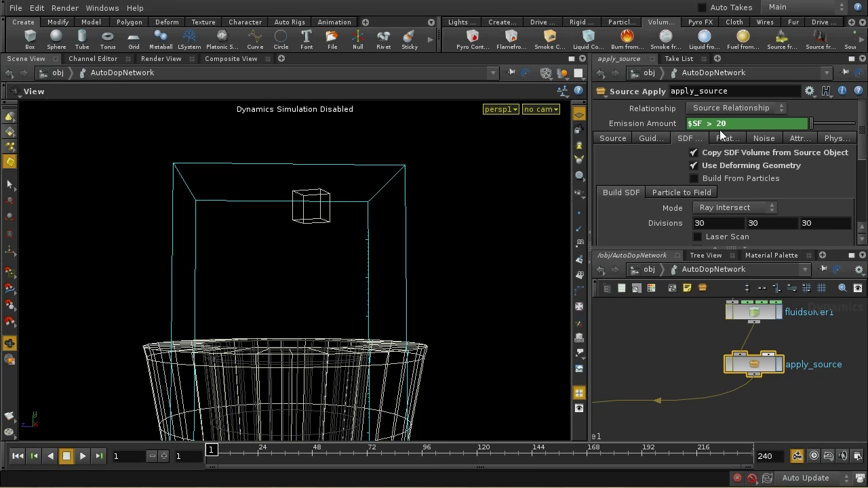
Step: Change Emission Amount from $SF > 20 to 1, re-enable simulation, and play to frame 28
{"action": "left_click", "coordinate": [672, 127]}
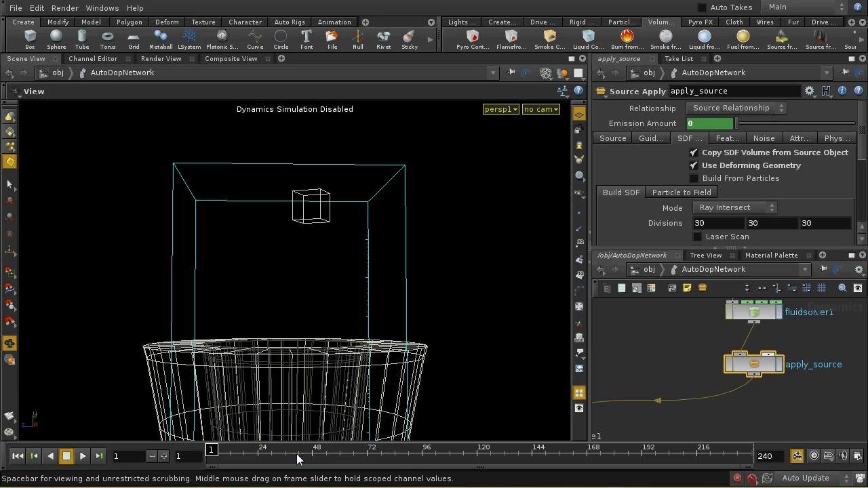
{"action": "left_click", "coordinate": [268, 458]}
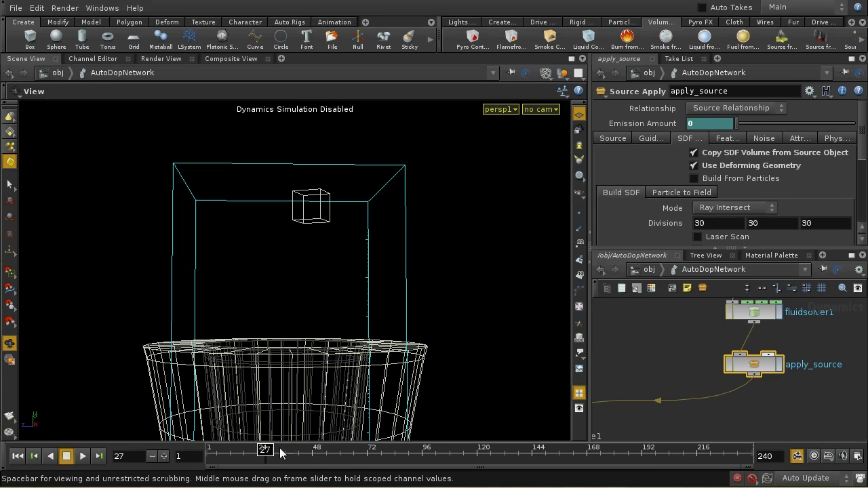
{"action": "left_click_drag", "start_coordinate": [241, 453], "coordinate": [211, 458]}
{"action": "left_click", "coordinate": [752, 478]}
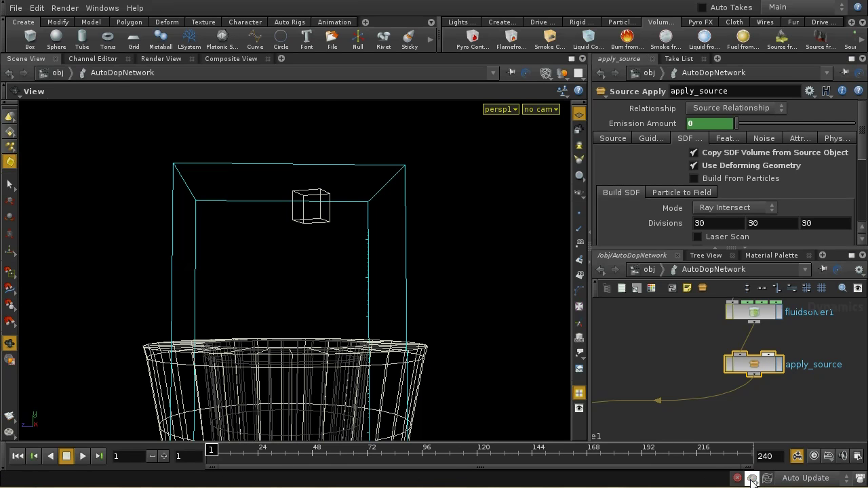
{"action": "left_click", "coordinate": [82, 458]}
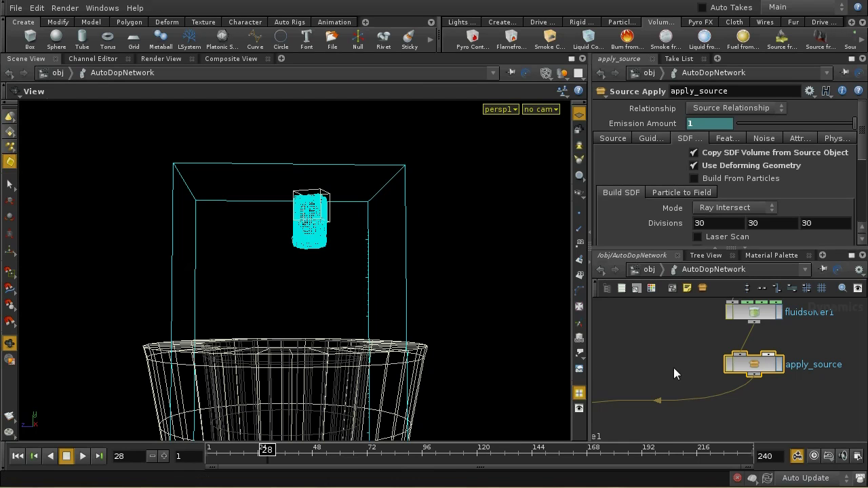
{"action": "middle_click_drag", "start_coordinate": [672, 372], "coordinate": [775, 401]}
{"action": "middle_click_drag", "start_coordinate": [704, 356], "coordinate": [709, 397]}
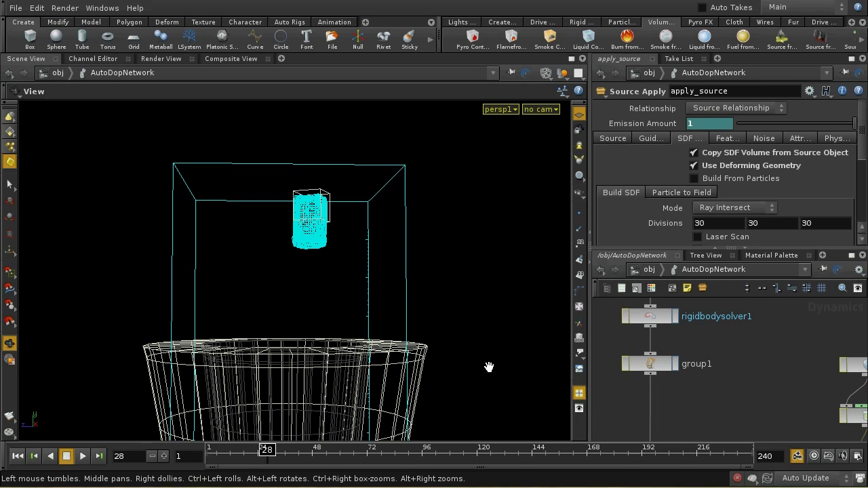
Step: Frame the glass and ice chunks, then check the ice_2 and ice_3 RBD physical settings (mass 100, bounce 0.5)
{"action": "middle_click_drag", "start_coordinate": [489, 367], "coordinate": [493, 308]}
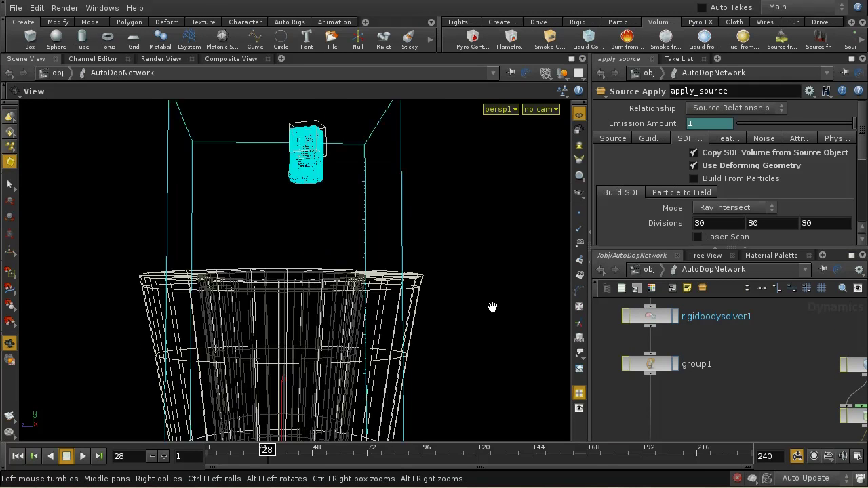
{"action": "key", "text": "h"}
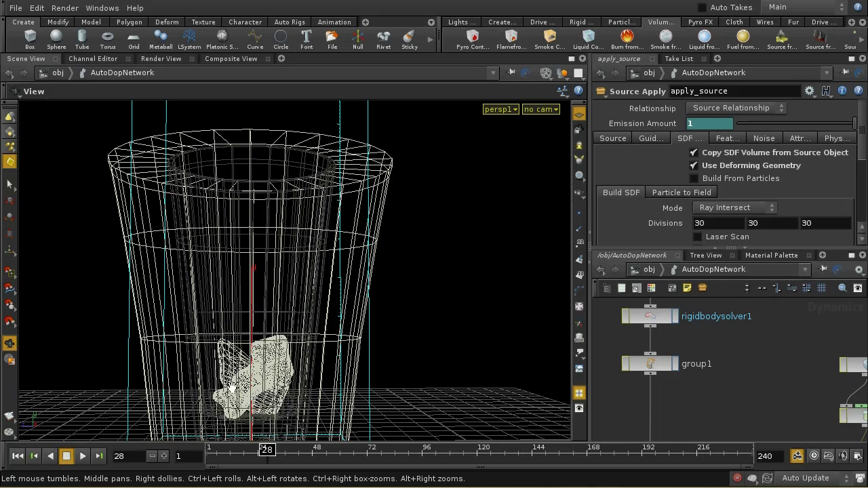
{"action": "middle_click_drag", "start_coordinate": [392, 269], "coordinate": [399, 333]}
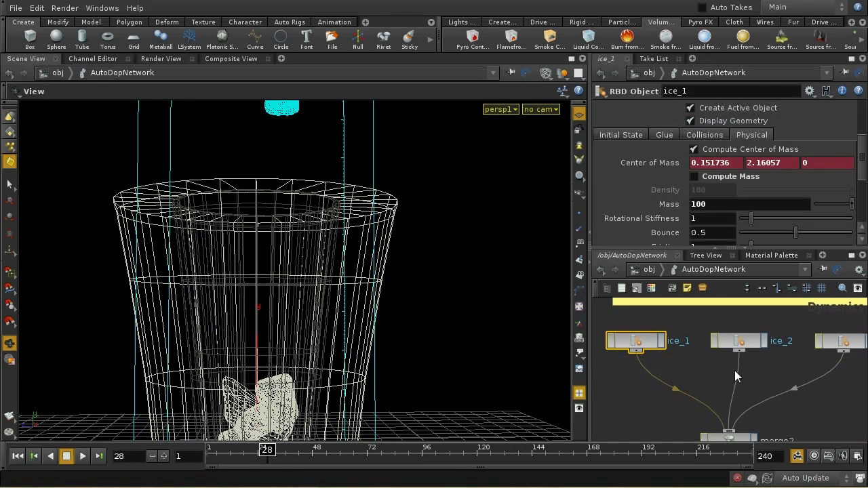
{"action": "left_click_drag", "start_coordinate": [739, 342], "coordinate": [728, 342]}
{"action": "left_click", "coordinate": [839, 338]}
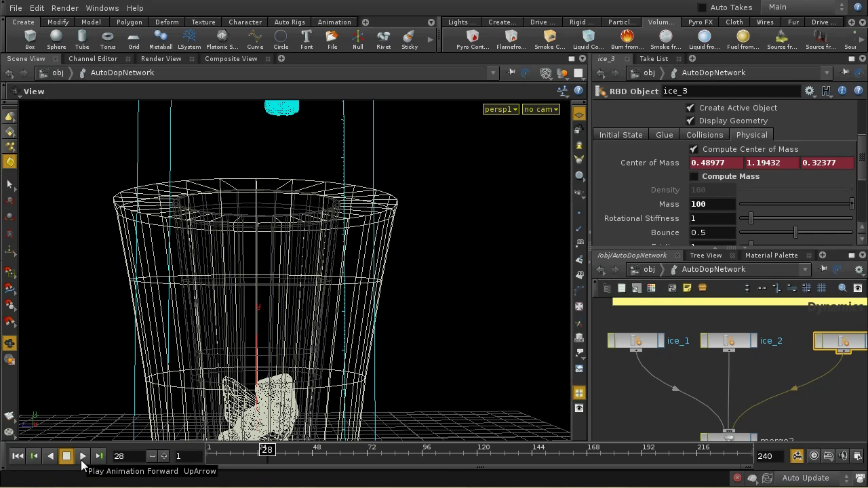
Step: Cook the simulation forward, stop it with Esc, and view frame 157 with ice floating in the fluid
{"action": "left_click", "coordinate": [81, 458]}
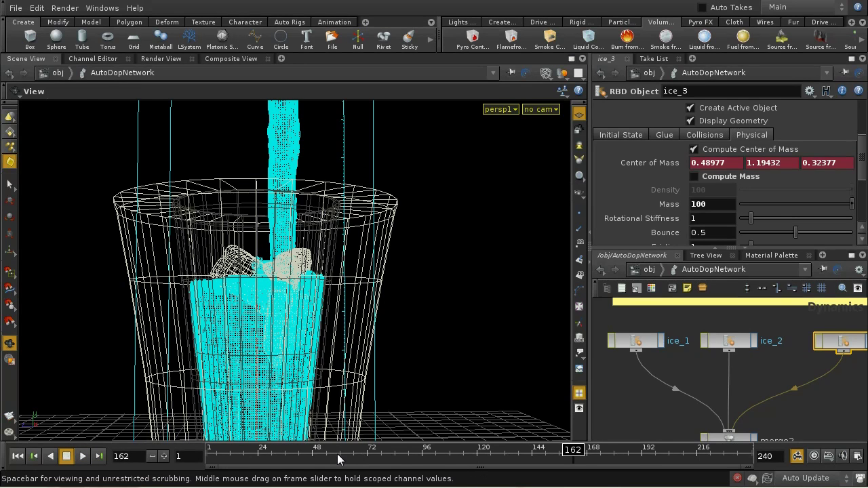
{"action": "left_click", "coordinate": [211, 453]}
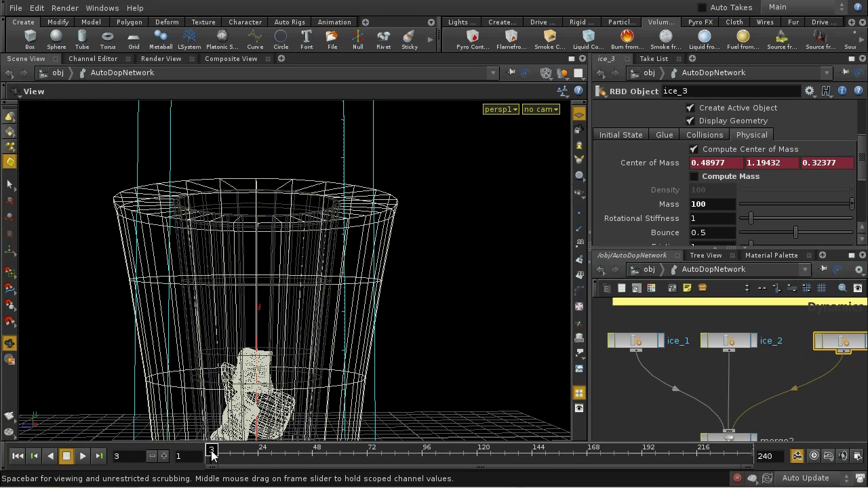
{"action": "mouse_move", "coordinate": [211, 455]}
{"action": "left_mouse_down"}
{"action": "mouse_move", "coordinate": [416, 485]}
{"action": "mouse_move", "coordinate": [575, 486]}
{"action": "left_mouse_up"}
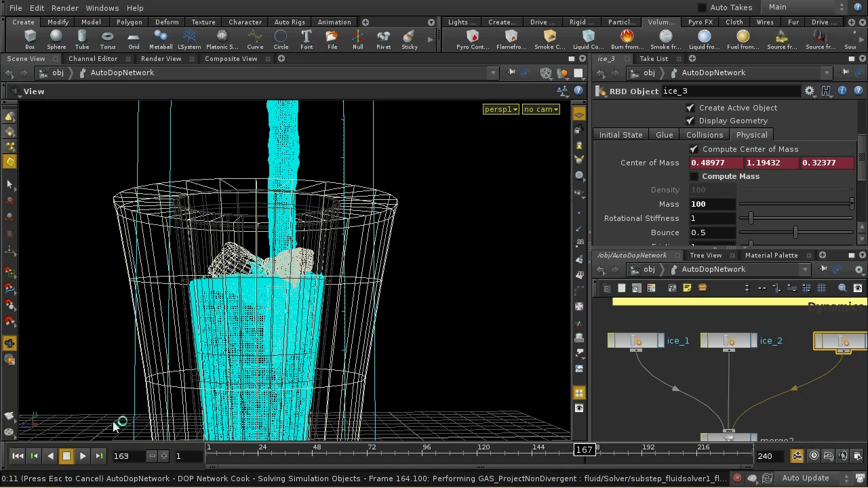
{"action": "key", "text": "Escape"}
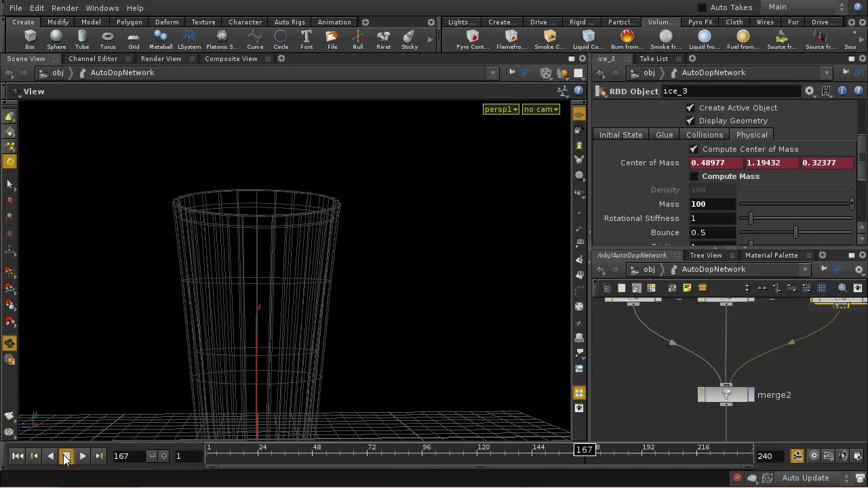
{"action": "left_click", "coordinate": [151, 456]}
{"action": "left_click", "coordinate": [151, 457]}
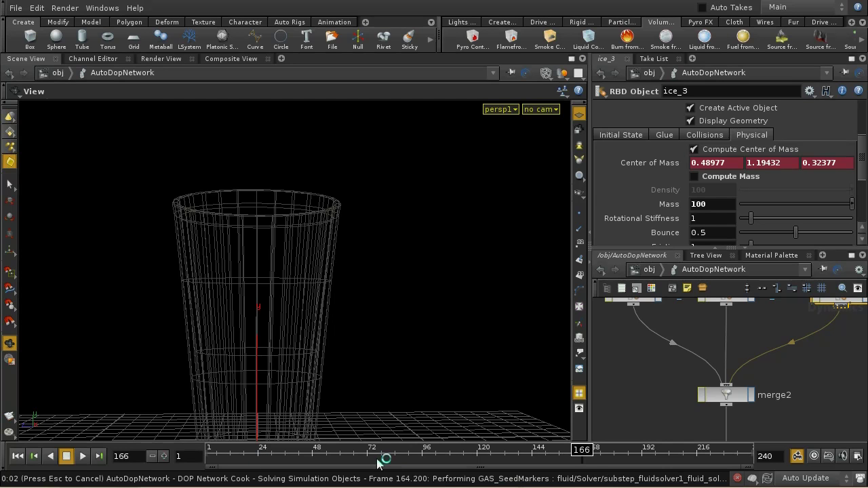
{"action": "left_click", "coordinate": [563, 453]}
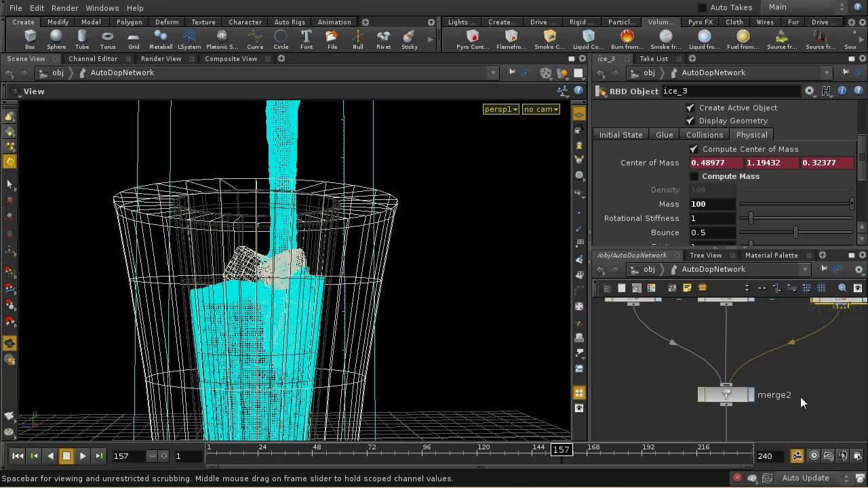
Step: Select buoyancyforce1 (force 0 25000 0, group icecubes) and show its gravity1 and fetchdata1 inputs
{"action": "middle_click_drag", "start_coordinate": [800, 385], "coordinate": [795, 357]}
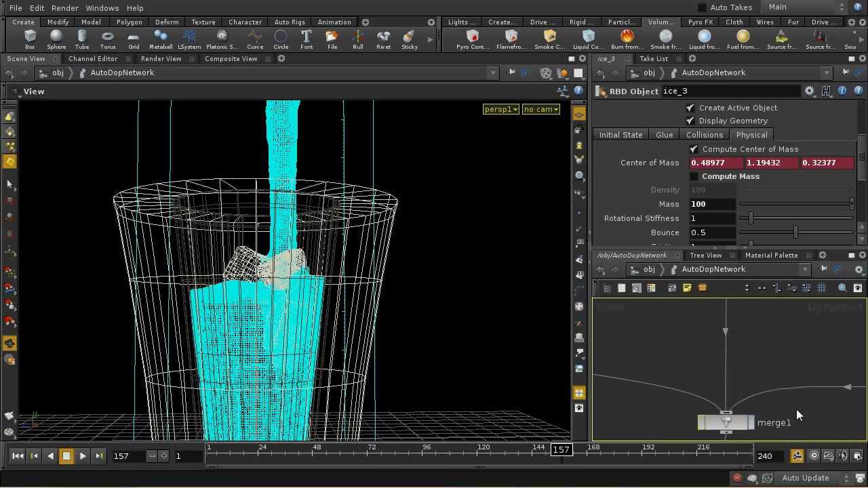
{"action": "middle_click_drag", "start_coordinate": [794, 410], "coordinate": [766, 335]}
{"action": "middle_click_drag", "start_coordinate": [787, 452], "coordinate": [787, 416]}
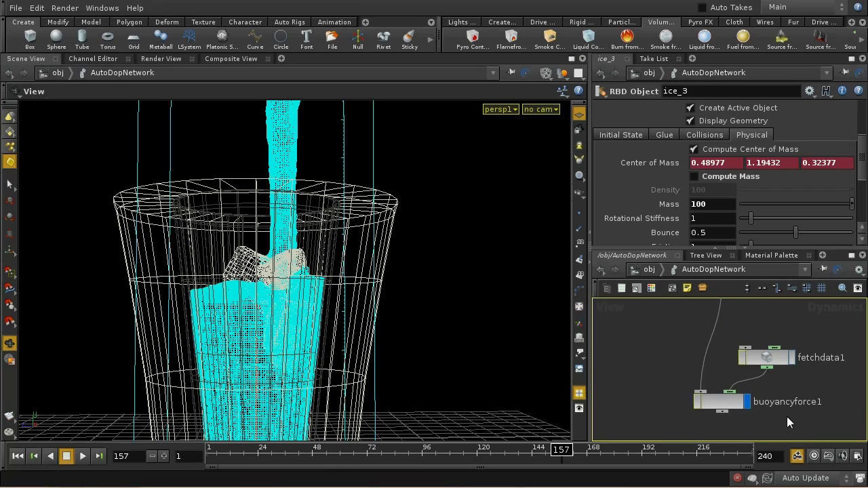
{"action": "left_click", "coordinate": [732, 404]}
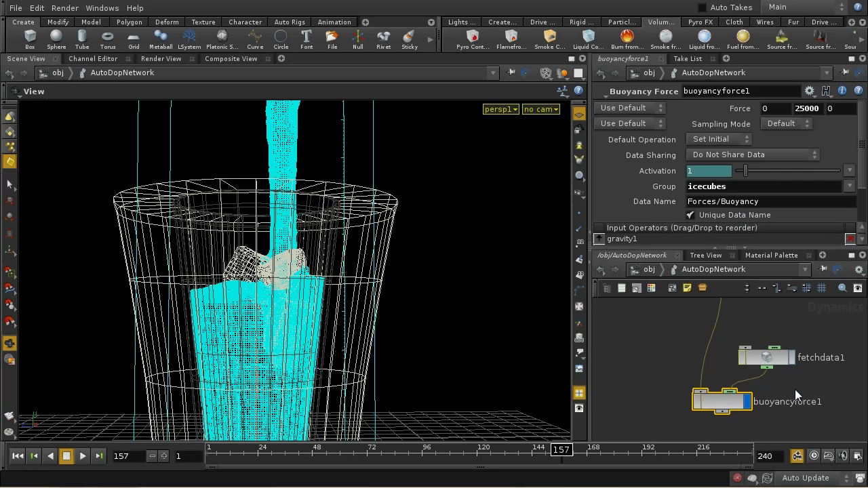
{"action": "middle_click_drag", "start_coordinate": [777, 321], "coordinate": [778, 347]}
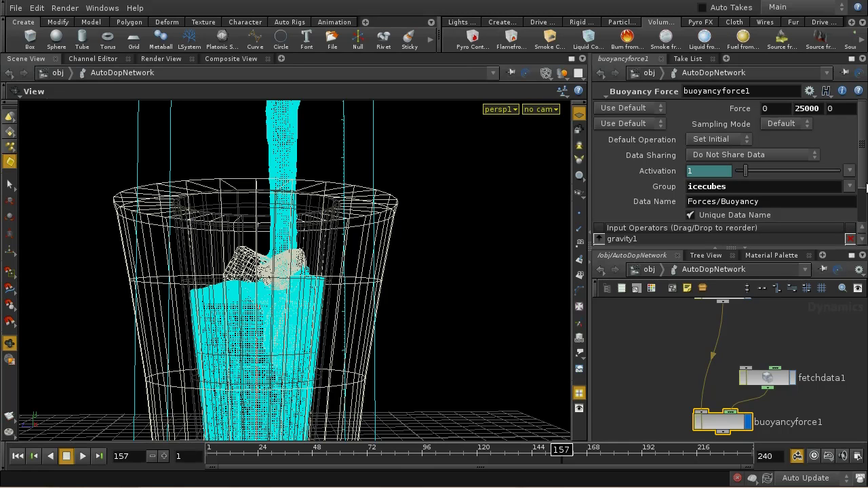
{"action": "scroll", "coordinate": [863, 180], "scroll_direction": "down", "scroll_amount": 2}
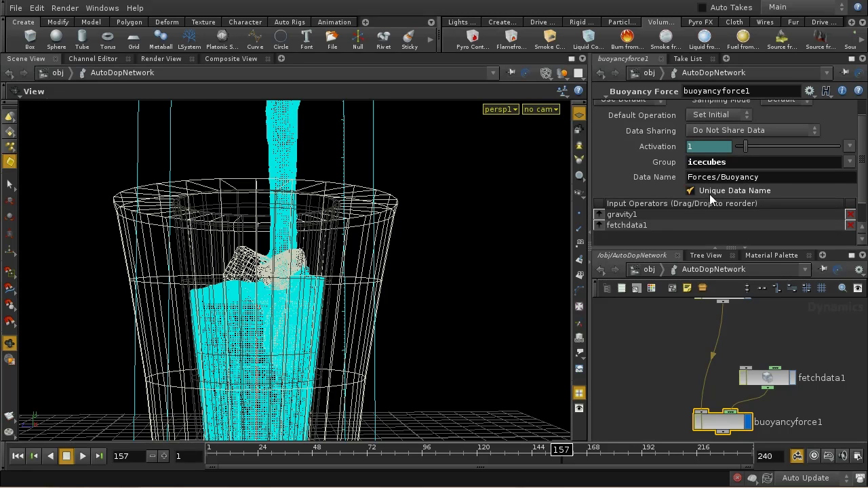
{"action": "mouse_move", "coordinate": [814, 383]}
{"action": "middle_mouse_down"}
{"action": "mouse_move", "coordinate": [807, 371]}
{"action": "mouse_move", "coordinate": [802, 385]}
{"action": "middle_mouse_up"}
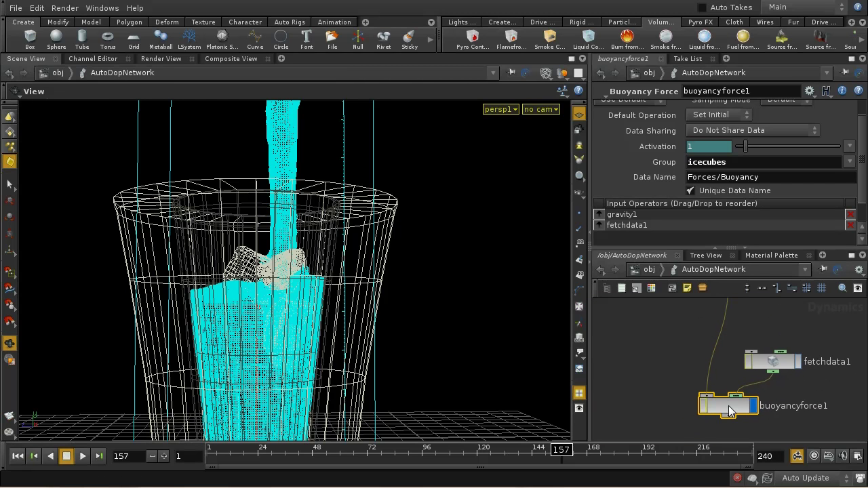
{"action": "middle_click_drag", "start_coordinate": [809, 318], "coordinate": [812, 396]}
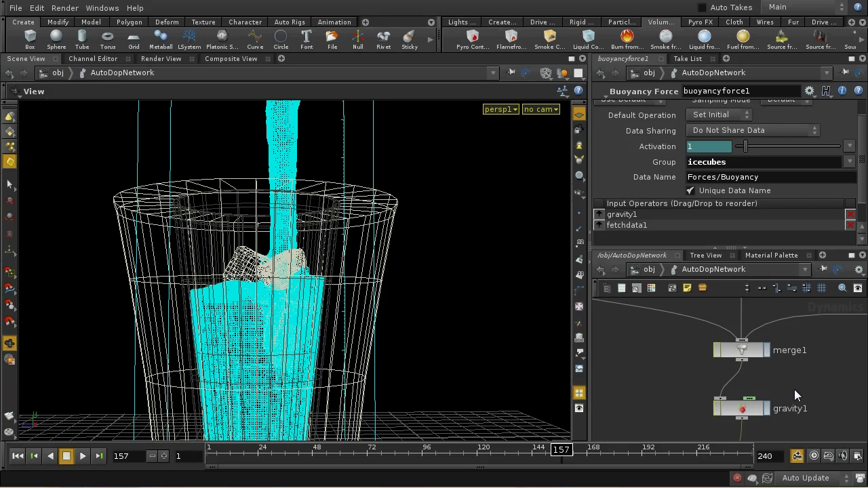
{"action": "middle_click_drag", "start_coordinate": [794, 389], "coordinate": [758, 365]}
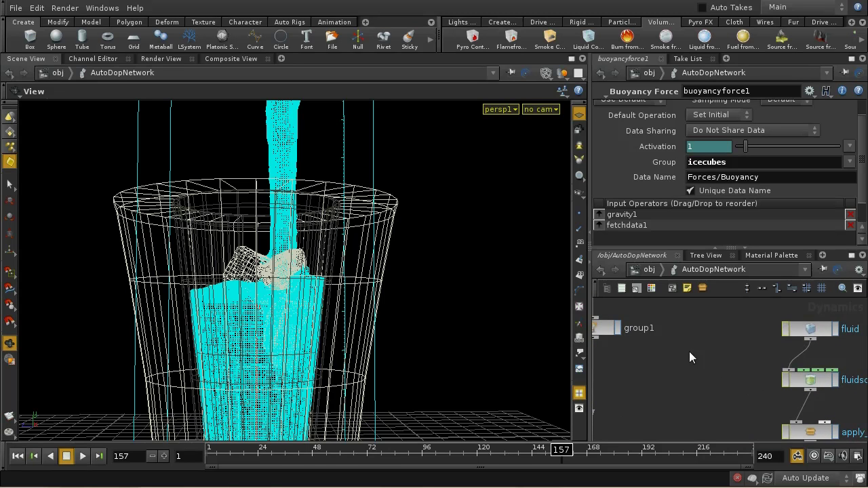
{"action": "middle_click_drag", "start_coordinate": [689, 351], "coordinate": [809, 373]}
{"action": "middle_click_drag", "start_coordinate": [785, 310], "coordinate": [775, 387]}
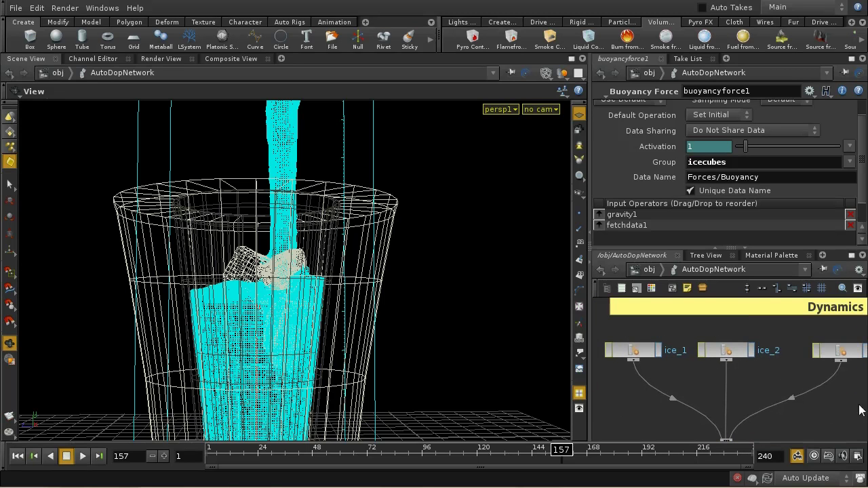
{"action": "middle_click_drag", "start_coordinate": [832, 403], "coordinate": [808, 305]}
{"action": "middle_click_drag", "start_coordinate": [802, 385], "coordinate": [820, 326]}
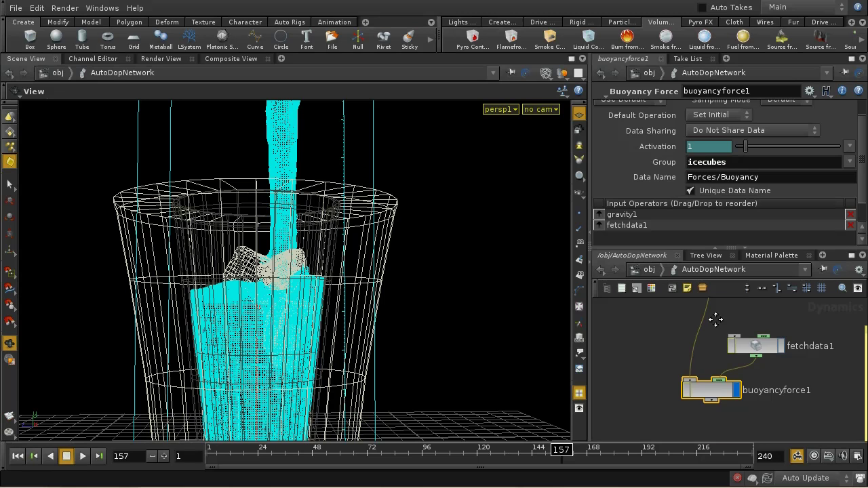
{"action": "scroll", "coordinate": [714, 353], "scroll_direction": "up", "scroll_amount": 5}
{"action": "scroll", "coordinate": [745, 342], "scroll_direction": "up", "scroll_amount": 5}
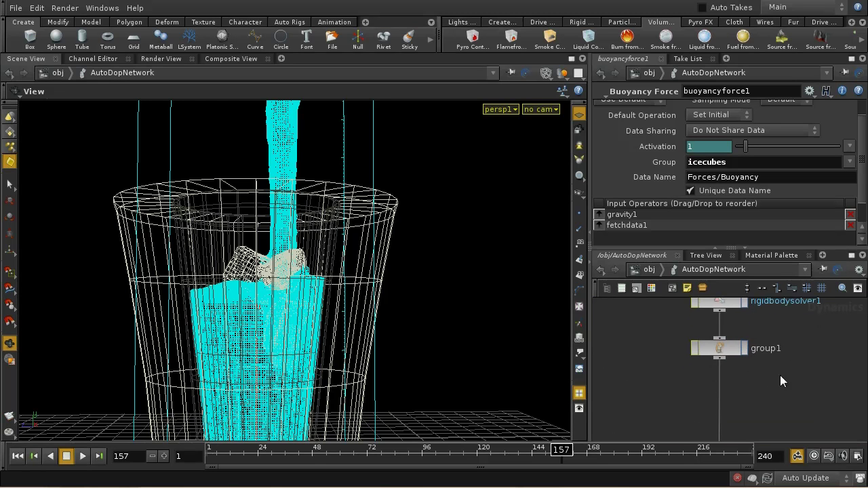
{"action": "scroll", "coordinate": [780, 366], "scroll_direction": "up", "scroll_amount": 5}
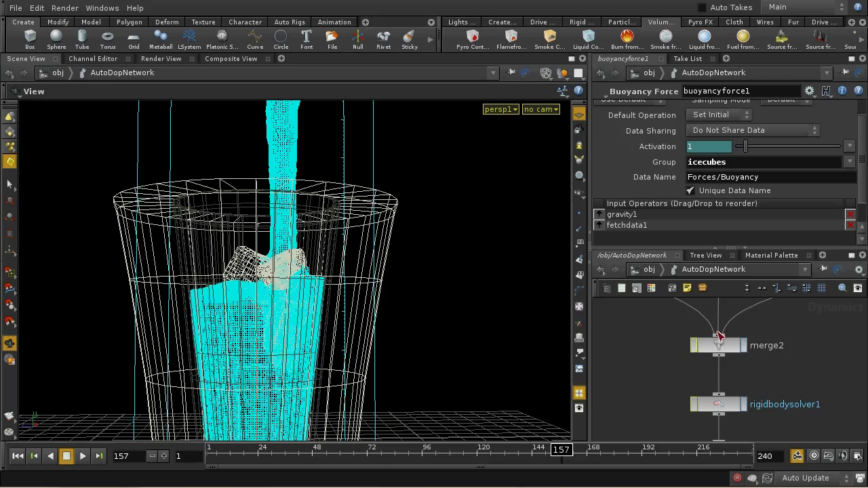
{"action": "scroll", "coordinate": [785, 360], "scroll_direction": "down", "scroll_amount": 3}
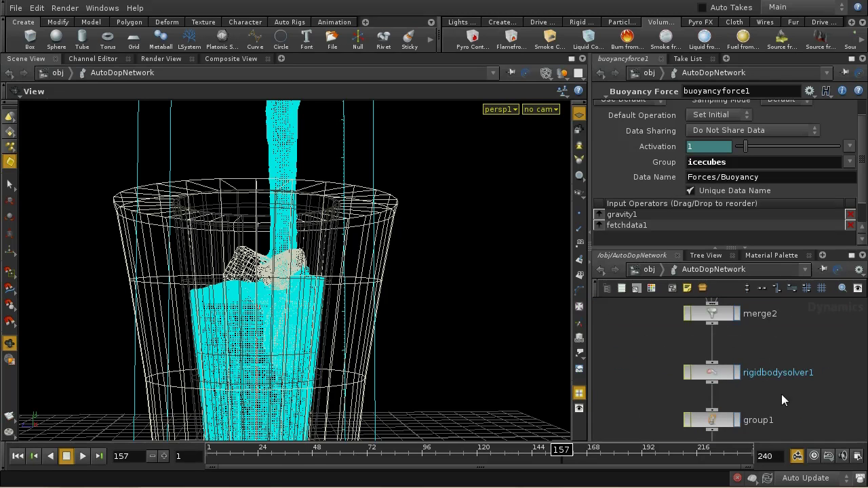
{"action": "scroll", "coordinate": [783, 380], "scroll_direction": "down", "scroll_amount": 3}
Step: Inspect group1's icecubes group settings
{"action": "left_click", "coordinate": [718, 361]}
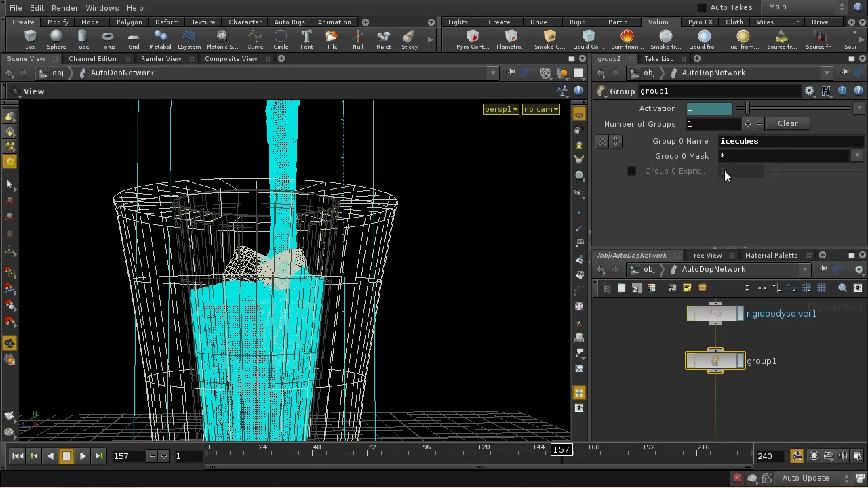
{"action": "scroll", "coordinate": [765, 405], "scroll_direction": "down", "scroll_amount": 8}
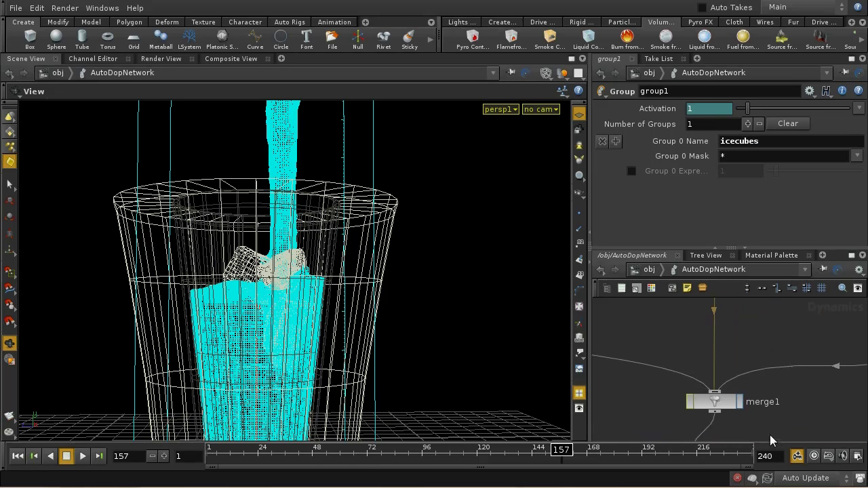
{"action": "scroll", "coordinate": [777, 406], "scroll_direction": "down", "scroll_amount": 3}
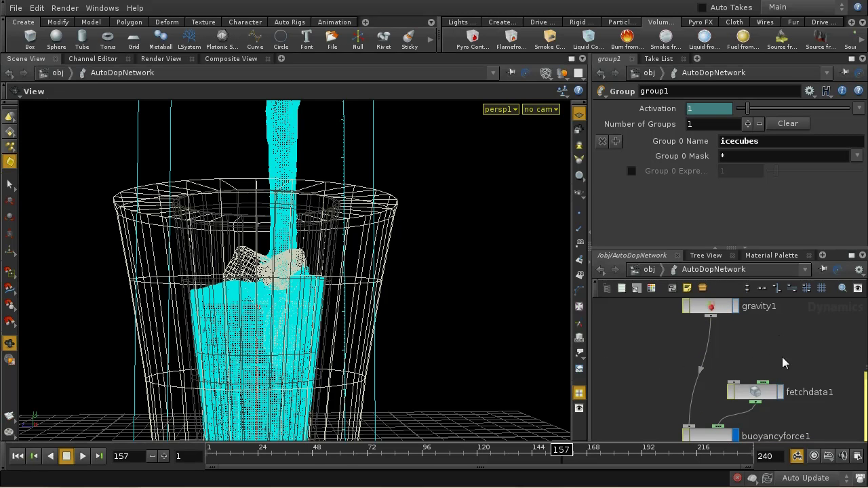
{"action": "scroll", "coordinate": [739, 373], "scroll_direction": "down", "scroll_amount": 3}
Step: Review the buoyancyforce1 parameters and what data fetchdata1 pulls from the fluid
{"action": "left_click", "coordinate": [722, 381]}
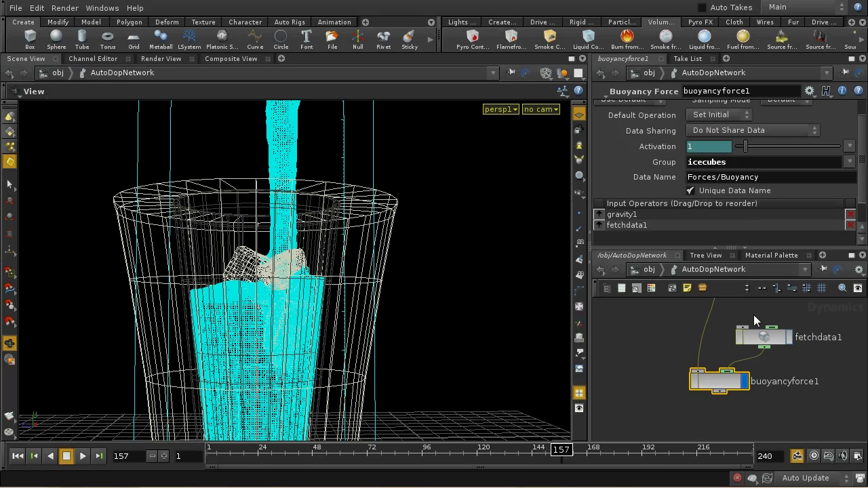
{"action": "middle_click_drag", "start_coordinate": [821, 383], "coordinate": [789, 406]}
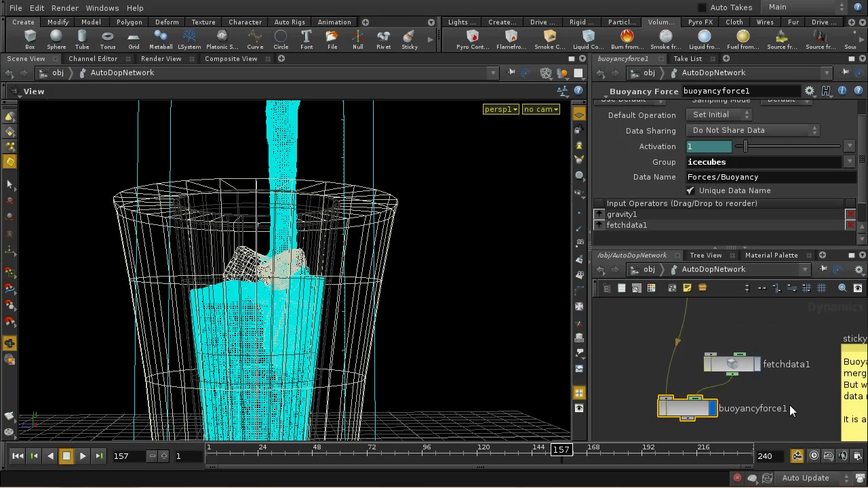
{"action": "left_click", "coordinate": [732, 370]}
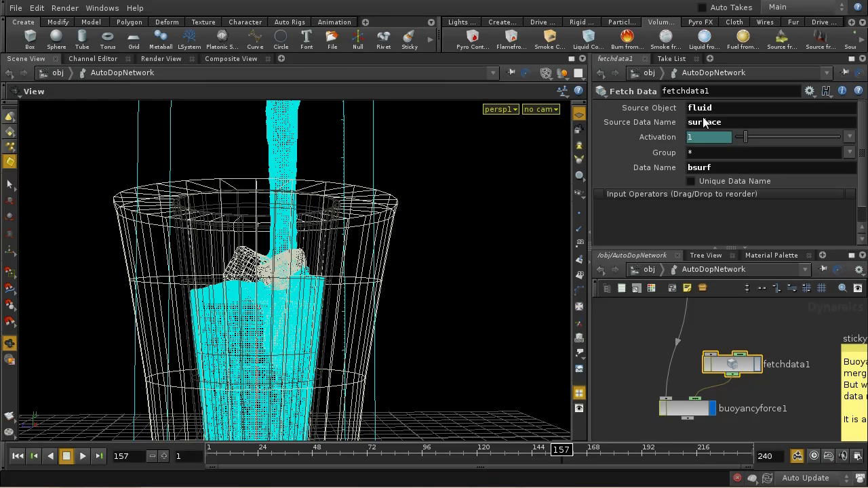
{"action": "middle_click_drag", "start_coordinate": [730, 333], "coordinate": [766, 320]}
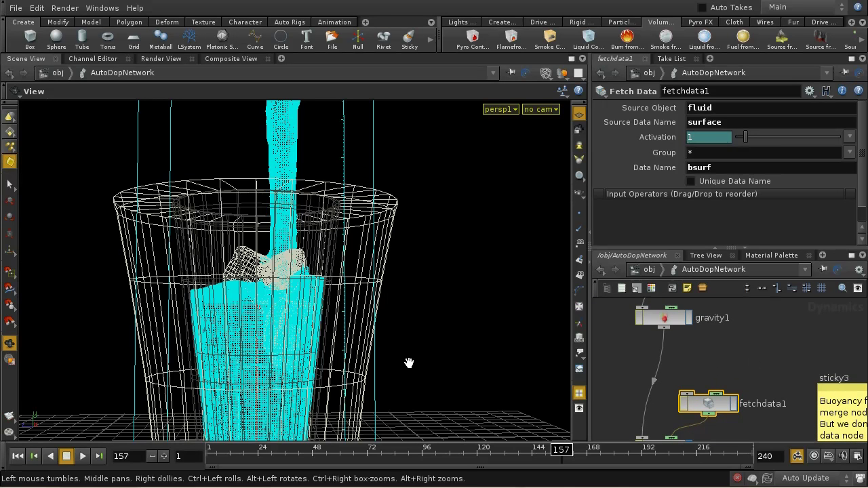
Step: Show the fluid object's parameters (100 uniform divisions) and bring up the New Pane Tab Type list
{"action": "middle_click_drag", "start_coordinate": [598, 368], "coordinate": [719, 449]}
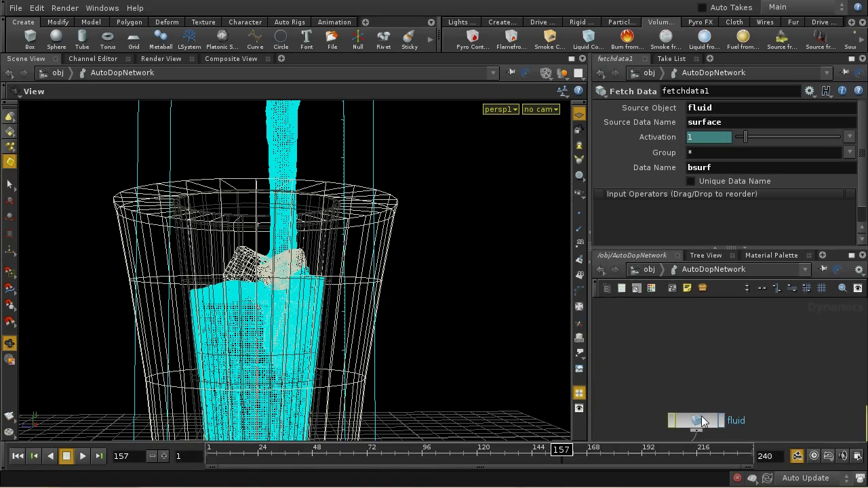
{"action": "left_click", "coordinate": [705, 421]}
{"action": "middle_click_drag", "start_coordinate": [750, 401], "coordinate": [810, 362]}
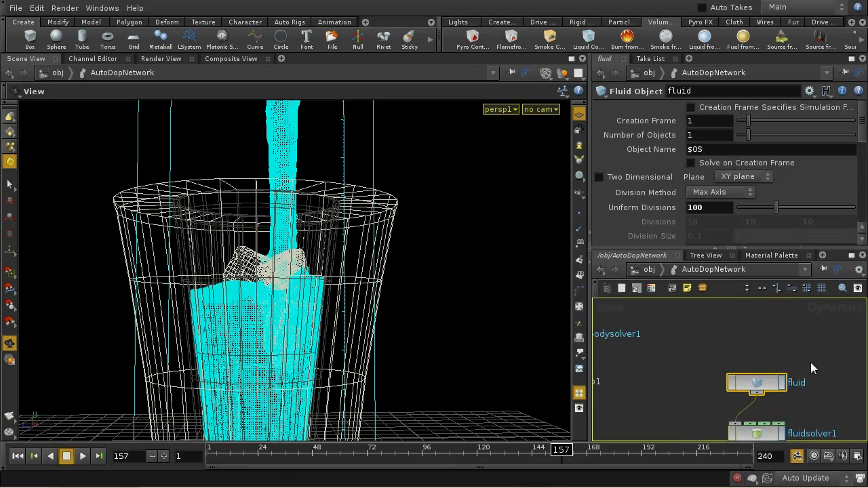
{"action": "left_click", "coordinate": [280, 59]}
{"action": "mouse_move", "coordinate": [313, 83]}
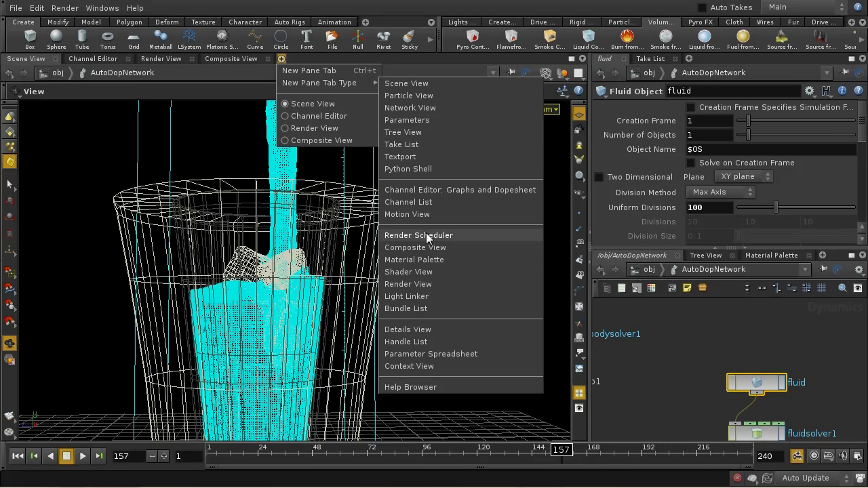
Step: Switch the pane to Details View and inspect the fluid's 45×100×45 surface field in AutoDopNetwork
{"action": "left_click", "coordinate": [430, 330]}
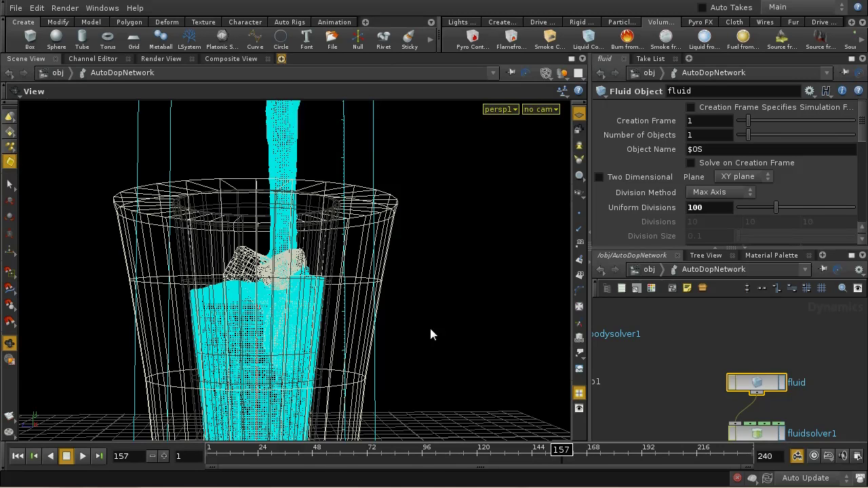
{"action": "left_click", "coordinate": [7, 89]}
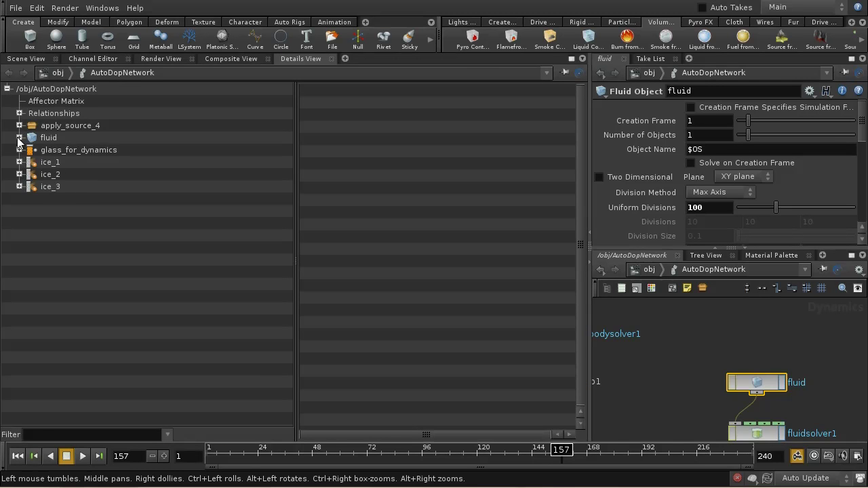
{"action": "left_click", "coordinate": [19, 138]}
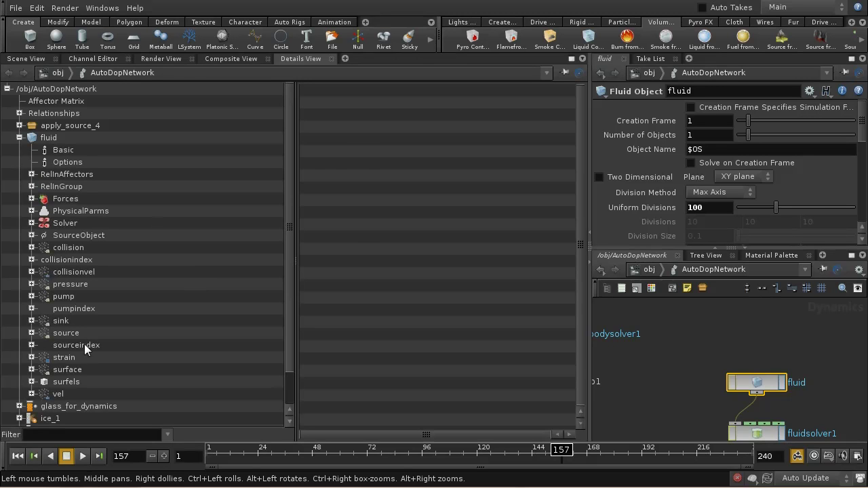
{"action": "left_click", "coordinate": [74, 370]}
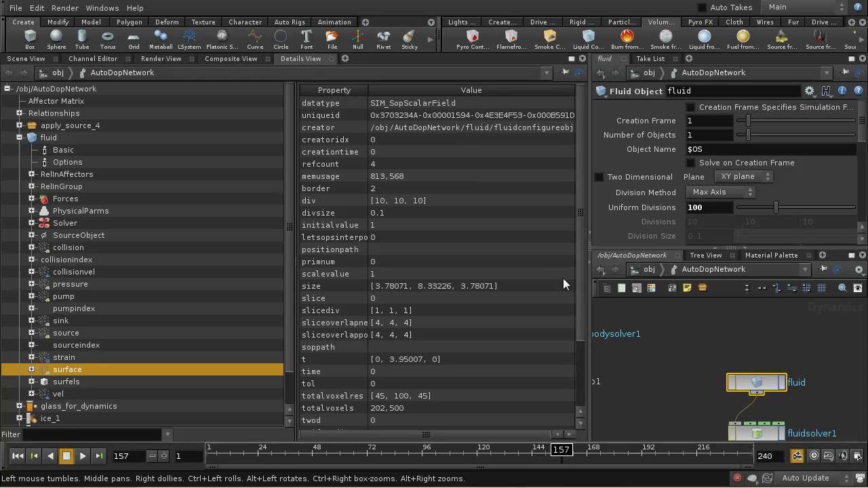
Step: Pan the network and select fetchdata1, which fetches that surface as bsurf
{"action": "middle_click_drag", "start_coordinate": [707, 379], "coordinate": [703, 325]}
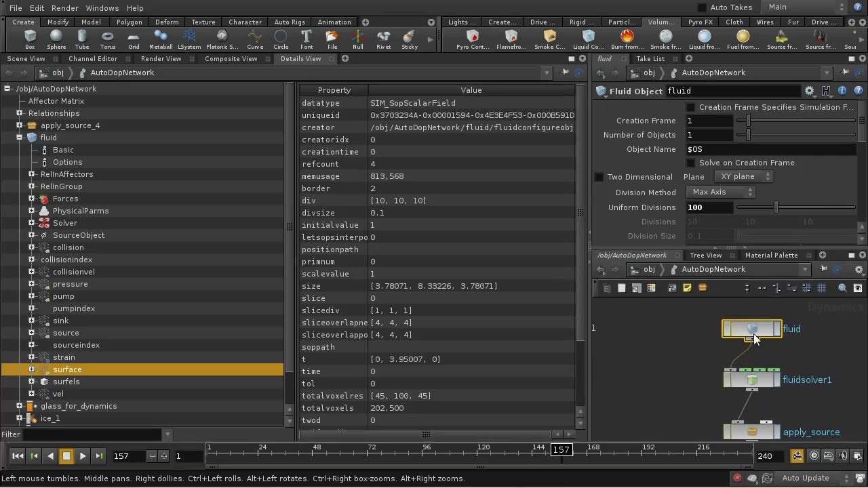
{"action": "middle_click_drag", "start_coordinate": [702, 381], "coordinate": [767, 354]}
{"action": "left_click", "coordinate": [716, 379]}
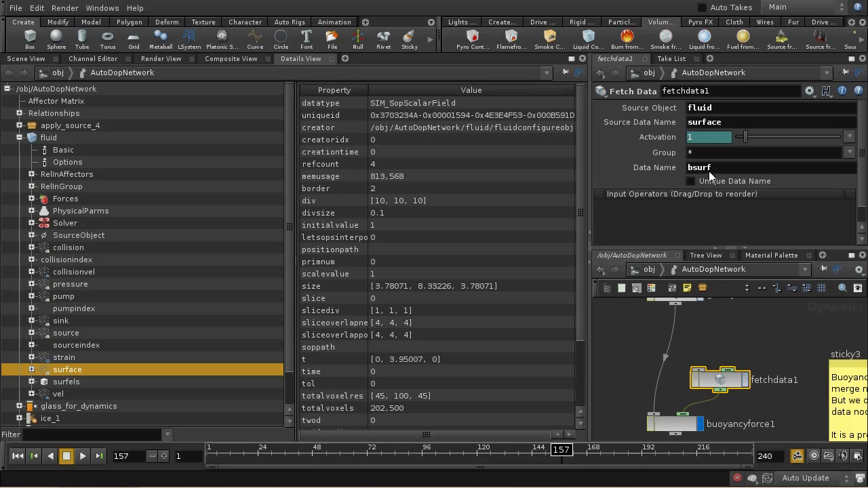
Step: Check buoyancyforce1's 0 25000 0 force on icecubes, then return to the Scene View
{"action": "scroll", "coordinate": [753, 408], "scroll_direction": "down", "scroll_amount": 1}
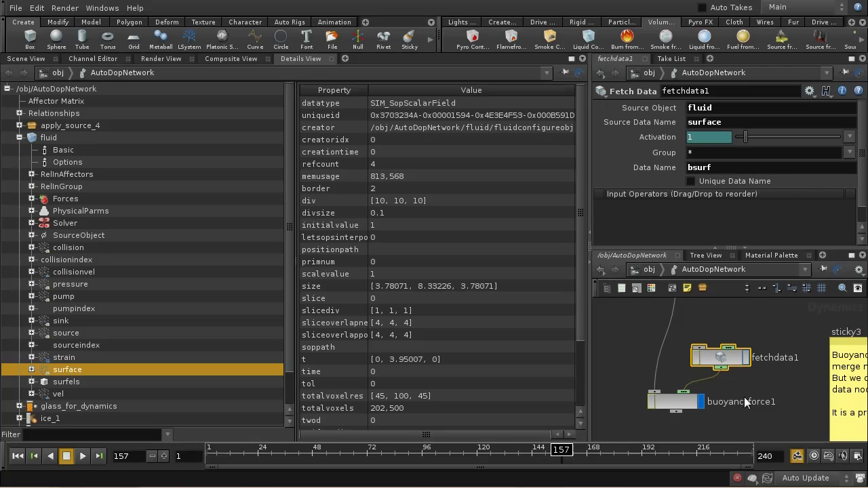
{"action": "left_click", "coordinate": [672, 403]}
{"action": "scroll", "coordinate": [752, 387], "scroll_direction": "up", "scroll_amount": 1}
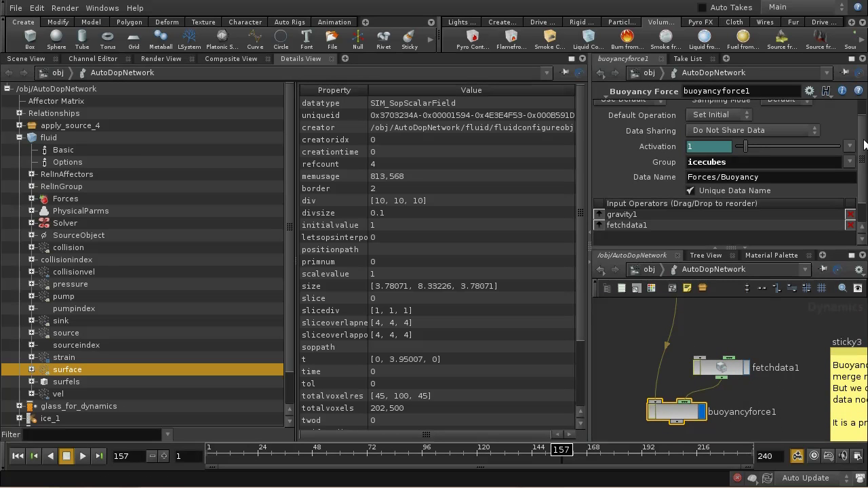
{"action": "scroll", "coordinate": [862, 129], "scroll_direction": "up", "scroll_amount": 1}
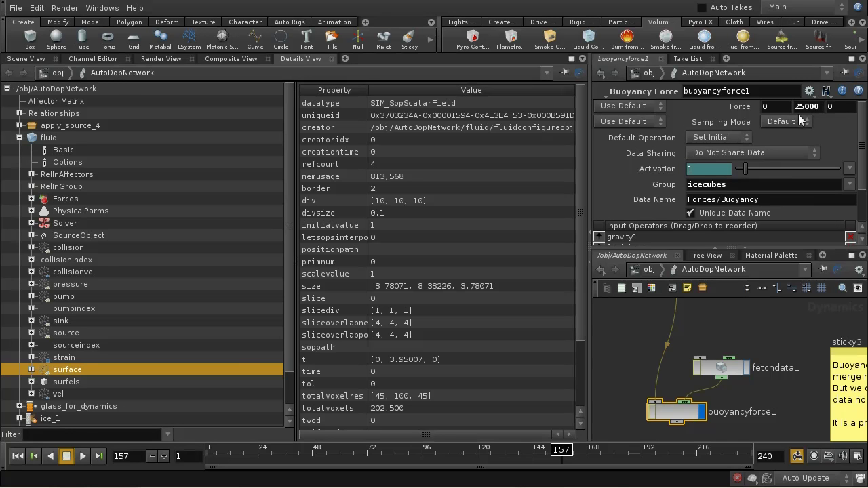
{"action": "left_click", "coordinate": [25, 59]}
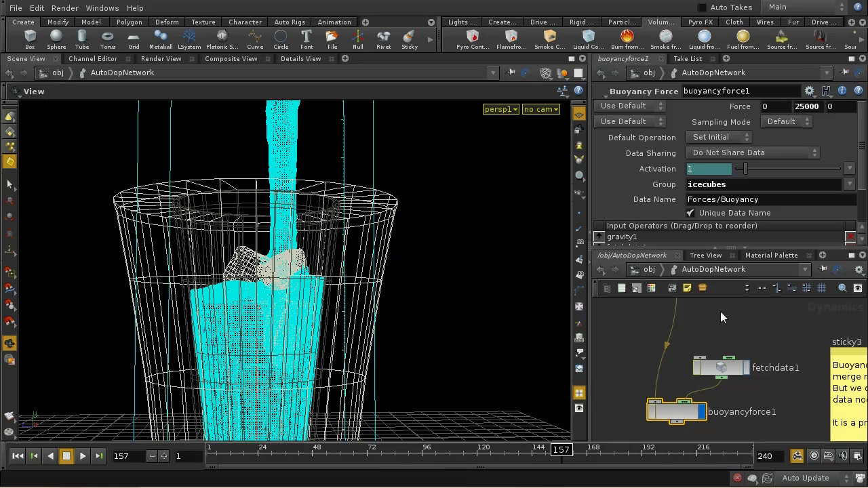
Step: Pan down to the ice nodes and check ice_2's mass settings
{"action": "middle_click_drag", "start_coordinate": [720, 311], "coordinate": [707, 379]}
{"action": "middle_click_drag", "start_coordinate": [755, 329], "coordinate": [751, 374]}
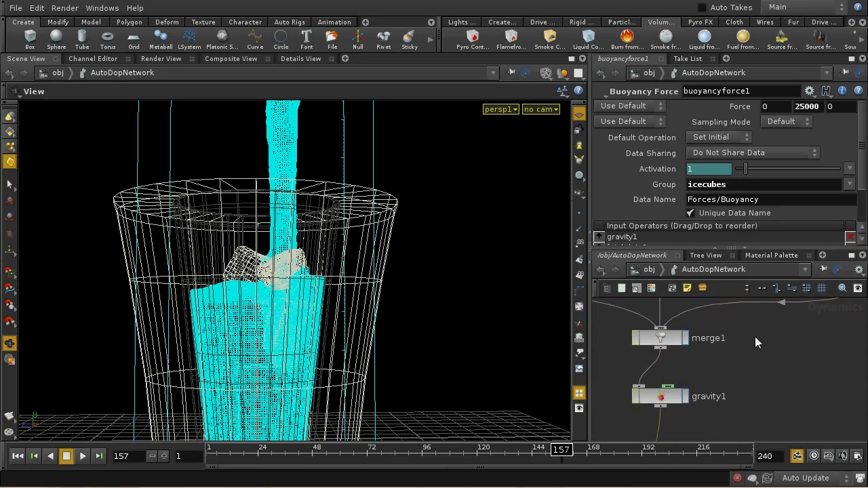
{"action": "middle_click_drag", "start_coordinate": [751, 335], "coordinate": [732, 387]}
{"action": "mouse_move", "coordinate": [730, 316]}
{"action": "middle_mouse_down"}
{"action": "mouse_move", "coordinate": [730, 368]}
{"action": "mouse_move", "coordinate": [730, 340]}
{"action": "mouse_move", "coordinate": [718, 381]}
{"action": "middle_mouse_up"}
{"action": "middle_click_drag", "start_coordinate": [716, 330], "coordinate": [719, 407]}
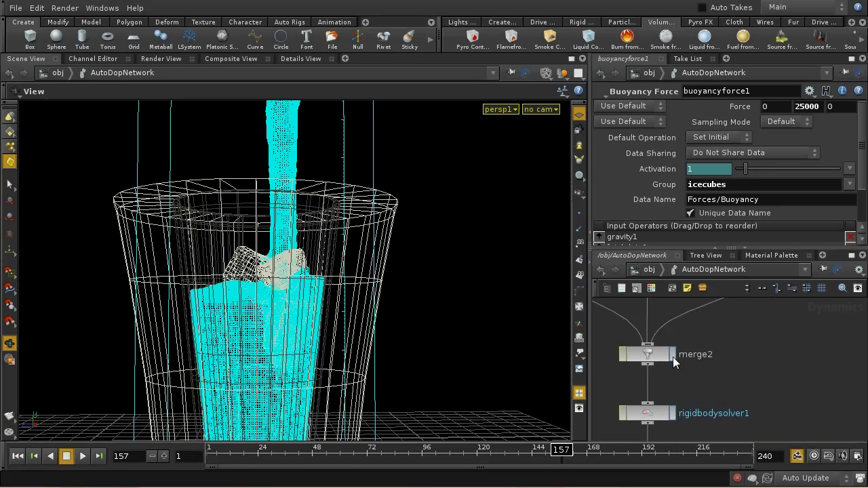
{"action": "middle_click_drag", "start_coordinate": [729, 298], "coordinate": [734, 428]}
{"action": "left_click", "coordinate": [667, 342]}
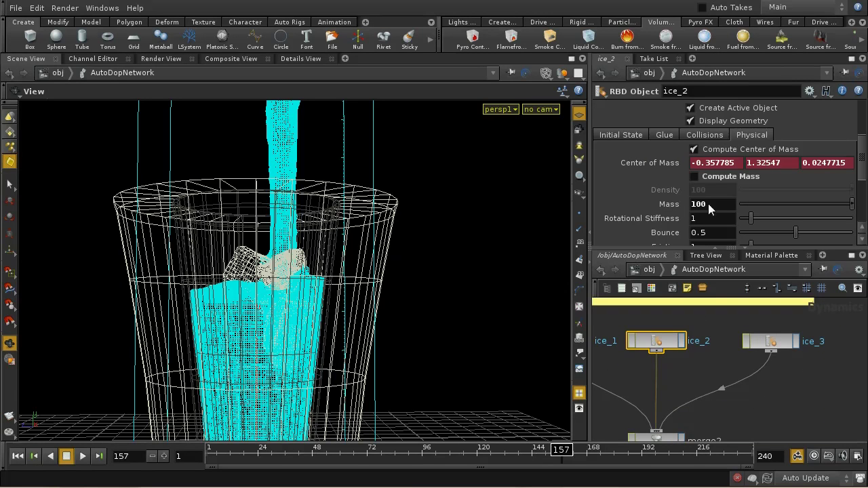
Step: Pan back up and show the fluid object's settings with 100 uniform divisions
{"action": "middle_click_drag", "start_coordinate": [784, 369], "coordinate": [779, 273]}
{"action": "middle_click_drag", "start_coordinate": [746, 434], "coordinate": [746, 356]}
{"action": "mouse_move", "coordinate": [745, 390]}
{"action": "middle_mouse_down"}
{"action": "mouse_move", "coordinate": [751, 351]}
{"action": "mouse_move", "coordinate": [785, 316]}
{"action": "mouse_move", "coordinate": [771, 374]}
{"action": "mouse_move", "coordinate": [780, 370]}
{"action": "mouse_move", "coordinate": [701, 384]}
{"action": "mouse_move", "coordinate": [709, 361]}
{"action": "middle_mouse_up"}
{"action": "left_click", "coordinate": [772, 364]}
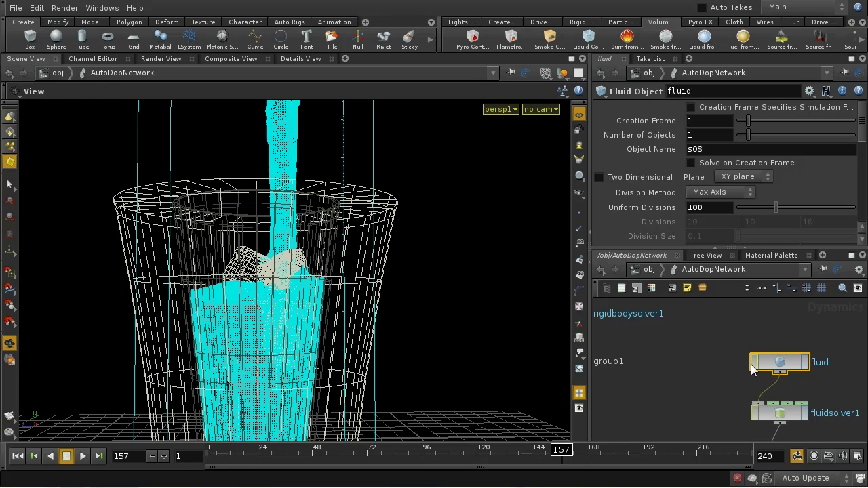
Step: Zoom out of the dynamics network and go up from AutoDopNetwork to the /obj level
{"action": "middle_click_drag", "start_coordinate": [710, 383], "coordinate": [682, 325]}
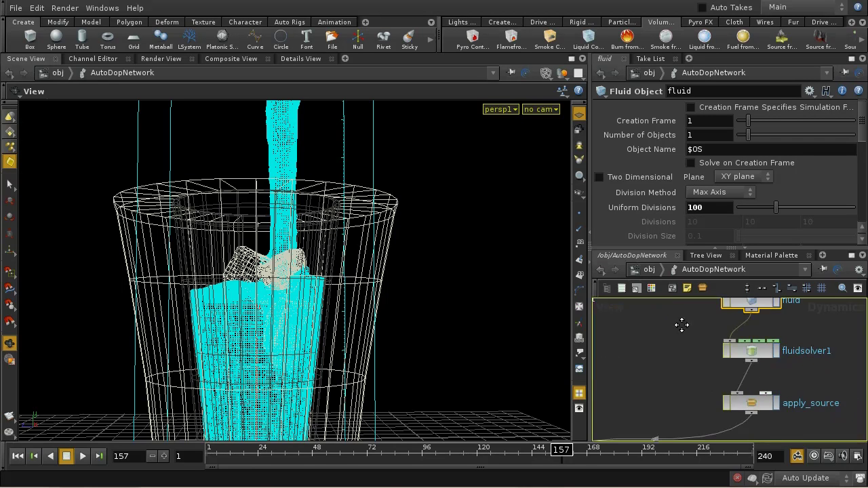
{"action": "scroll", "coordinate": [689, 370], "scroll_direction": "down", "scroll_amount": 4}
{"action": "middle_click_drag", "start_coordinate": [686, 381], "coordinate": [747, 416]}
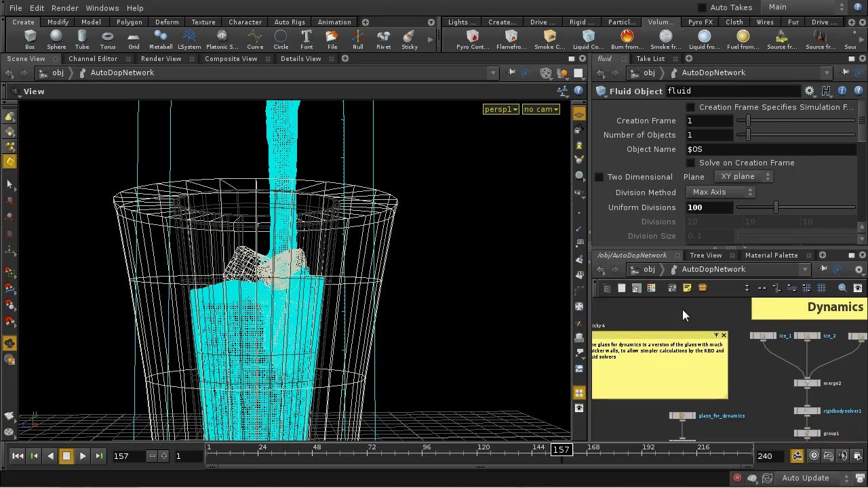
{"action": "left_click", "coordinate": [649, 269]}
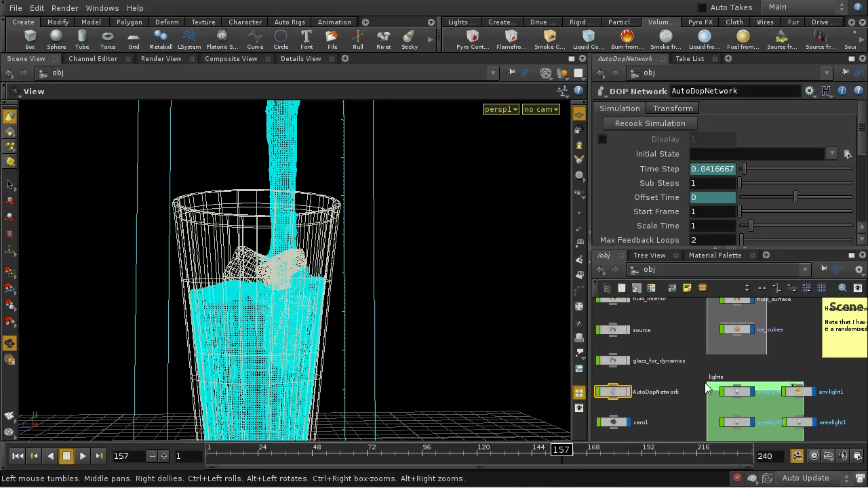
{"action": "mouse_move", "coordinate": [686, 394]}
{"action": "middle_mouse_down"}
{"action": "mouse_move", "coordinate": [698, 379]}
{"action": "mouse_move", "coordinate": [693, 395]}
{"action": "middle_mouse_up"}
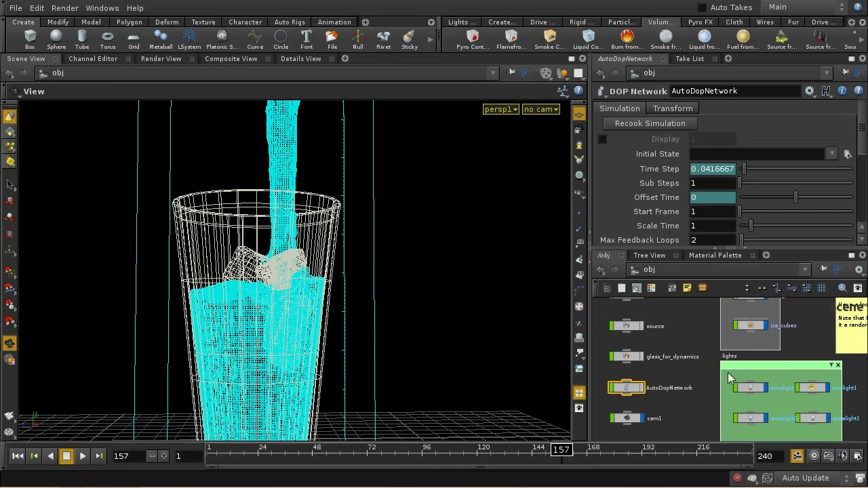
{"action": "middle_click_drag", "start_coordinate": [689, 339], "coordinate": [764, 471]}
Step: Tumble and dolly the viewport in close to the fluid surface
{"action": "middle_click_drag", "start_coordinate": [645, 346], "coordinate": [674, 387]}
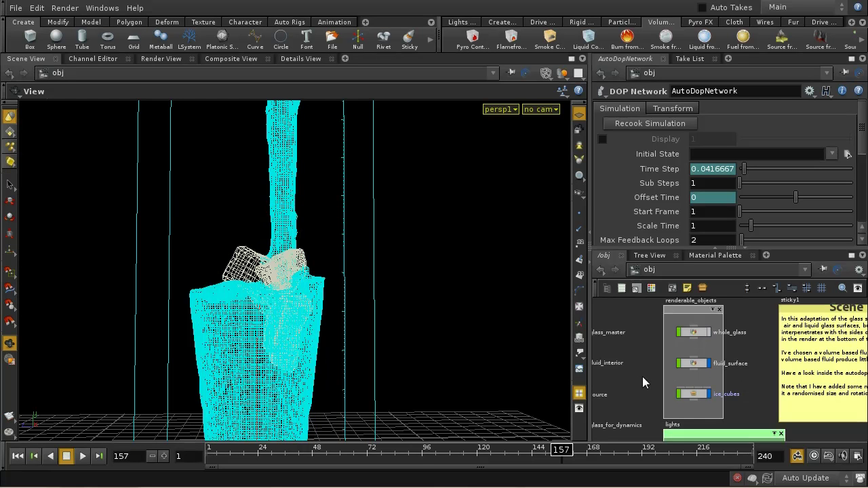
{"action": "mouse_move", "coordinate": [642, 376]}
{"action": "middle_mouse_down"}
{"action": "mouse_move", "coordinate": [659, 394]}
{"action": "mouse_move", "coordinate": [646, 375]}
{"action": "middle_mouse_up"}
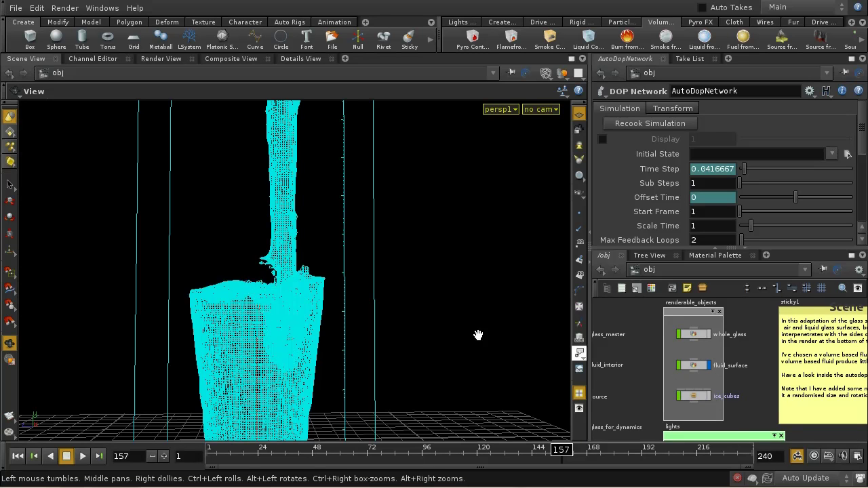
{"action": "left_click_drag", "start_coordinate": [325, 320], "coordinate": [325, 348]}
{"action": "right_click", "coordinate": [326, 347]}
{"action": "left_click", "coordinate": [308, 332]}
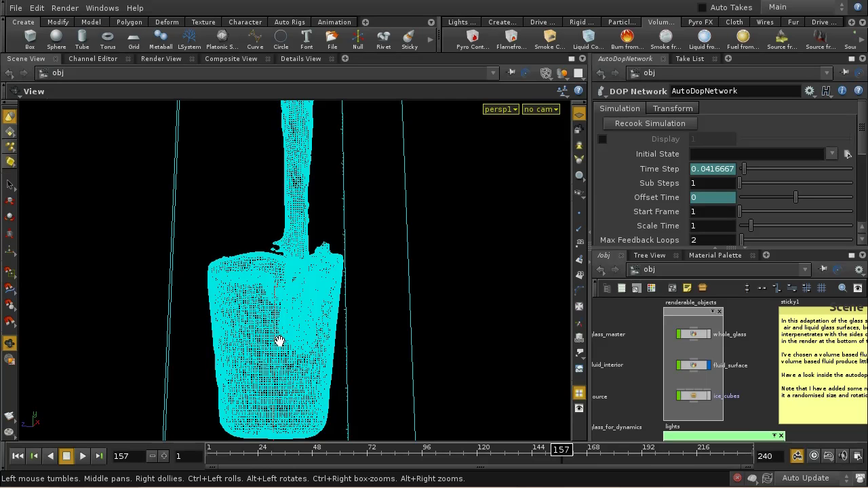
{"action": "right_click_drag", "start_coordinate": [280, 343], "coordinate": [266, 243]}
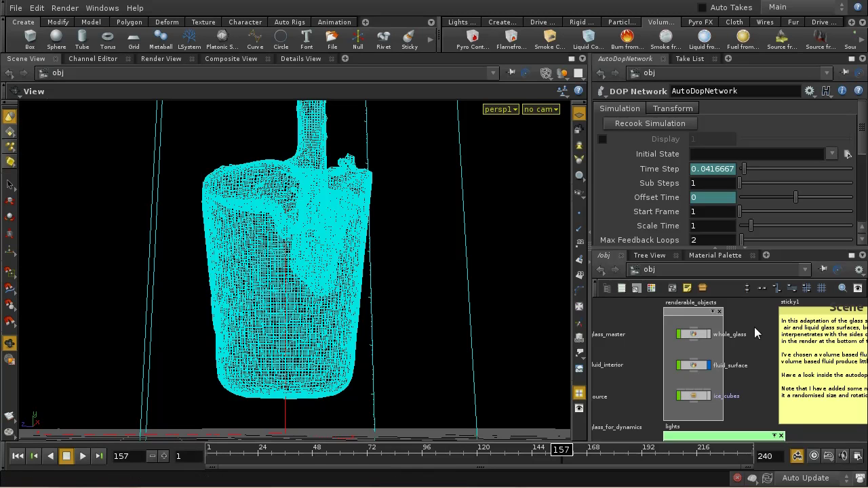
Step: Turn on whole_glass's display flag and view the glass wireframe around the fluid
{"action": "left_click", "coordinate": [707, 334]}
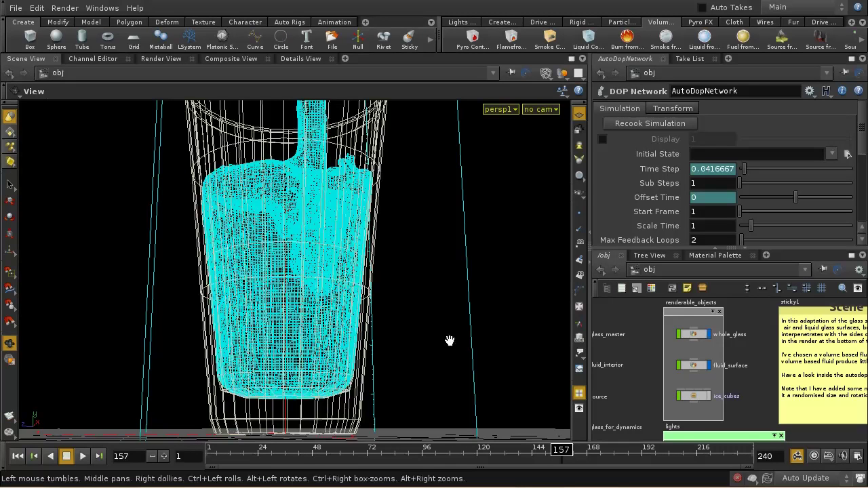
{"action": "left_click_drag", "start_coordinate": [234, 284], "coordinate": [237, 308]}
{"action": "right_click_drag", "start_coordinate": [226, 389], "coordinate": [180, 306]}
{"action": "left_click_drag", "start_coordinate": [151, 332], "coordinate": [134, 271]}
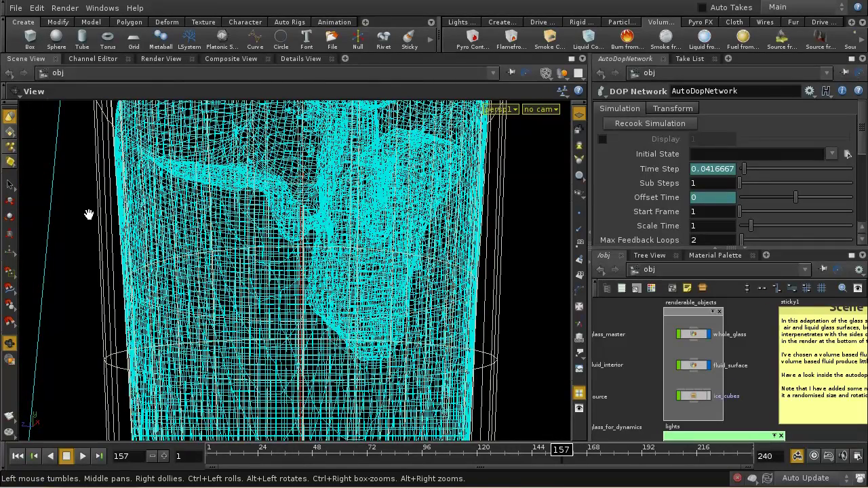
{"action": "right_click_drag", "start_coordinate": [333, 155], "coordinate": [331, 266]}
{"action": "right_click_drag", "start_coordinate": [313, 116], "coordinate": [318, 173]}
{"action": "mouse_move", "coordinate": [319, 172]}
{"action": "left_mouse_down"}
{"action": "mouse_move", "coordinate": [322, 257]}
{"action": "mouse_move", "coordinate": [333, 226]}
{"action": "mouse_move", "coordinate": [328, 184]}
{"action": "left_mouse_up"}
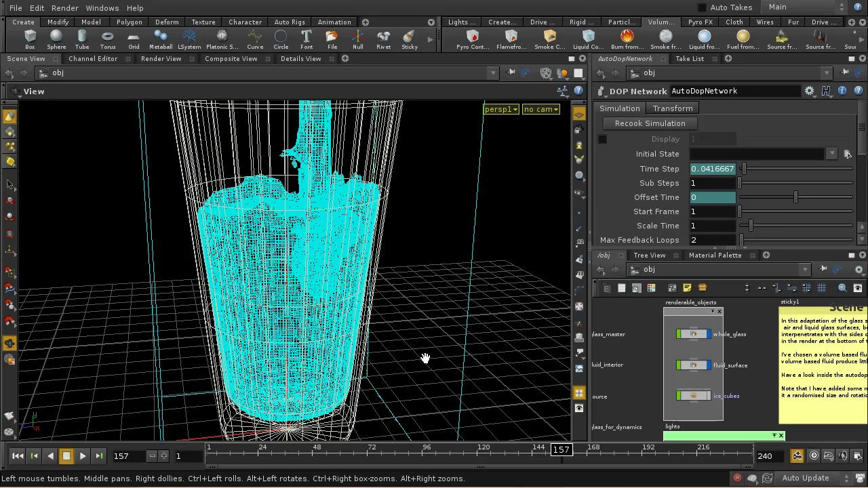
{"action": "middle_click_drag", "start_coordinate": [631, 402], "coordinate": [642, 368]}
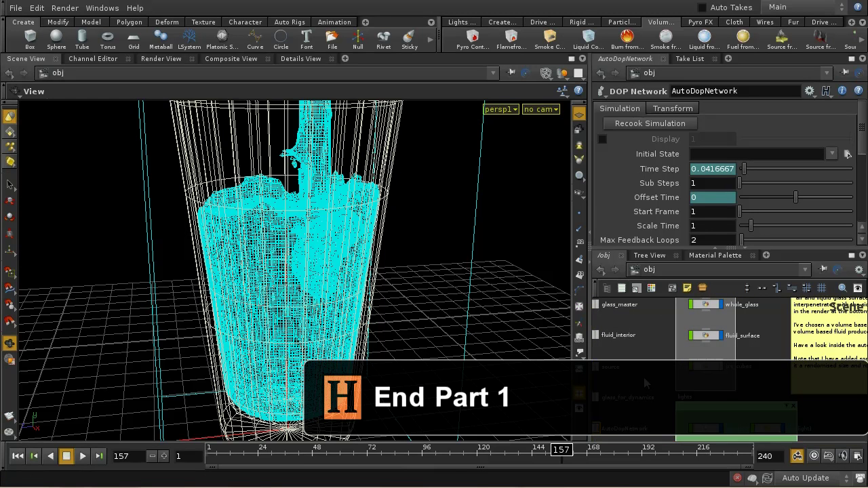